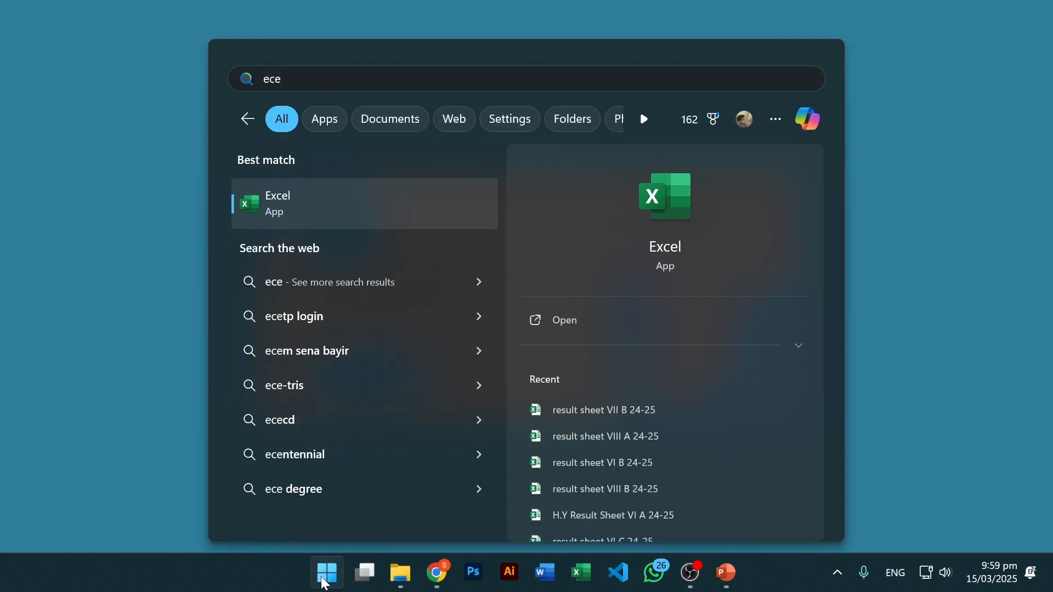
# - Launch Excel and create a blank workbook
pyautogui.click(373, 210)
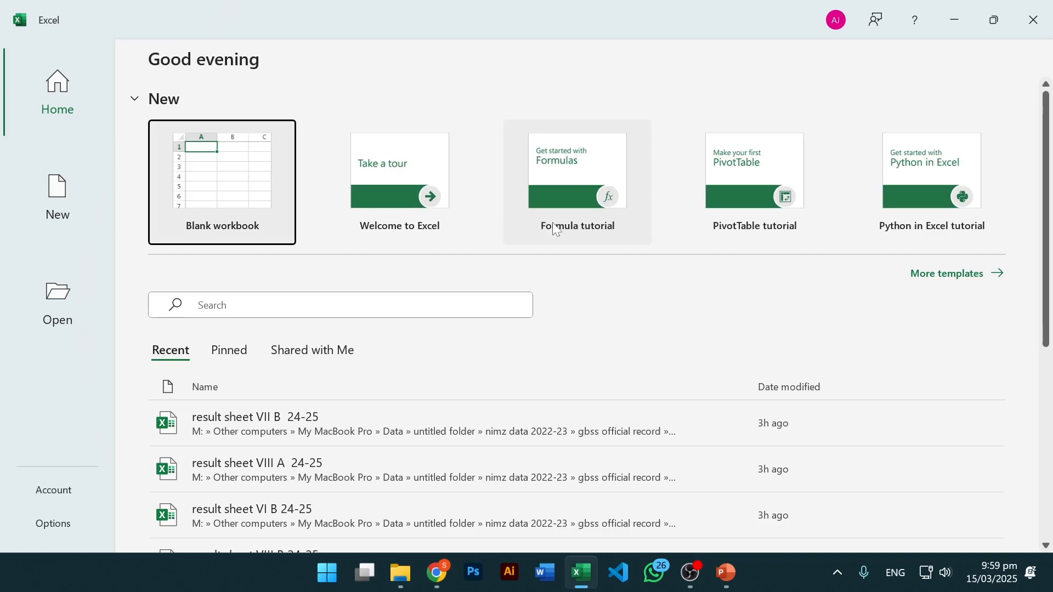
pyautogui.click(212, 189)
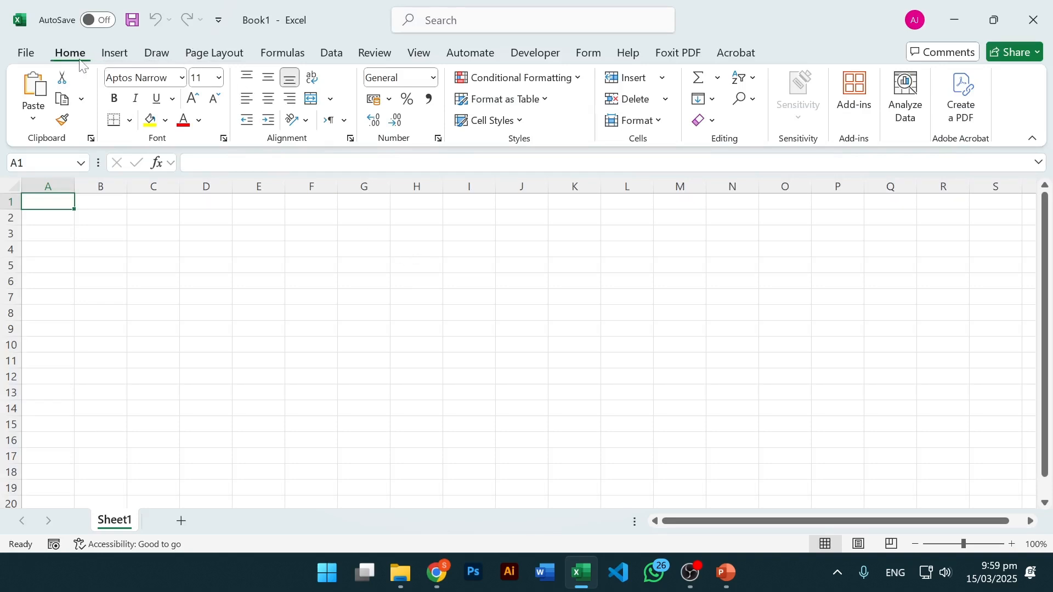
pyautogui.click(114, 53)
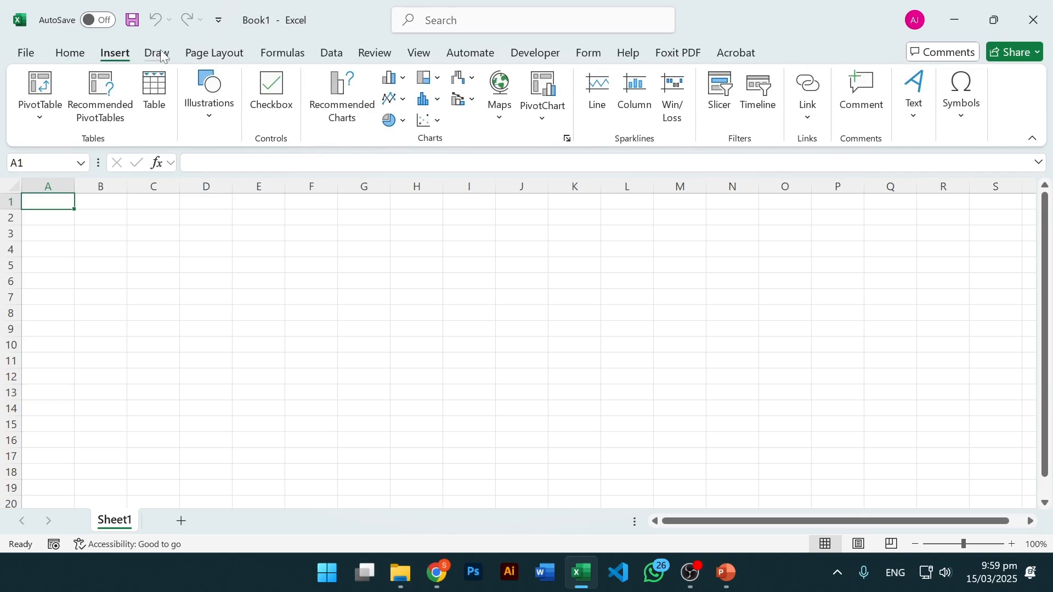
pyautogui.click(157, 53)
pyautogui.click(70, 53)
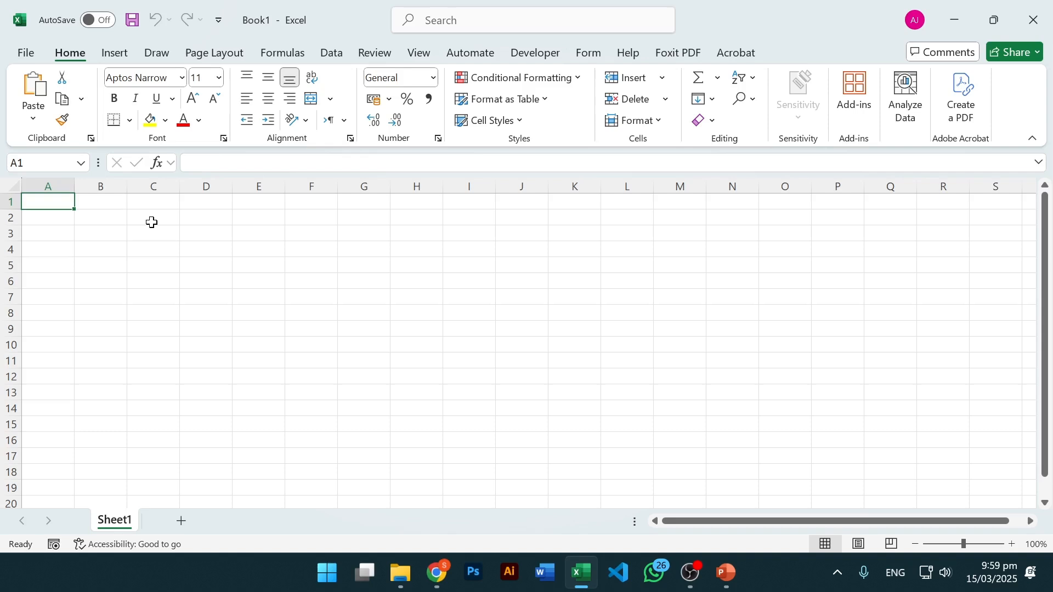
# - Select column A, row 1 and columns A to C one at a time to examine how columns are laid out
pyautogui.moveTo(73, 263); pyautogui.dragTo(118, 266)
pyautogui.click(47, 188)
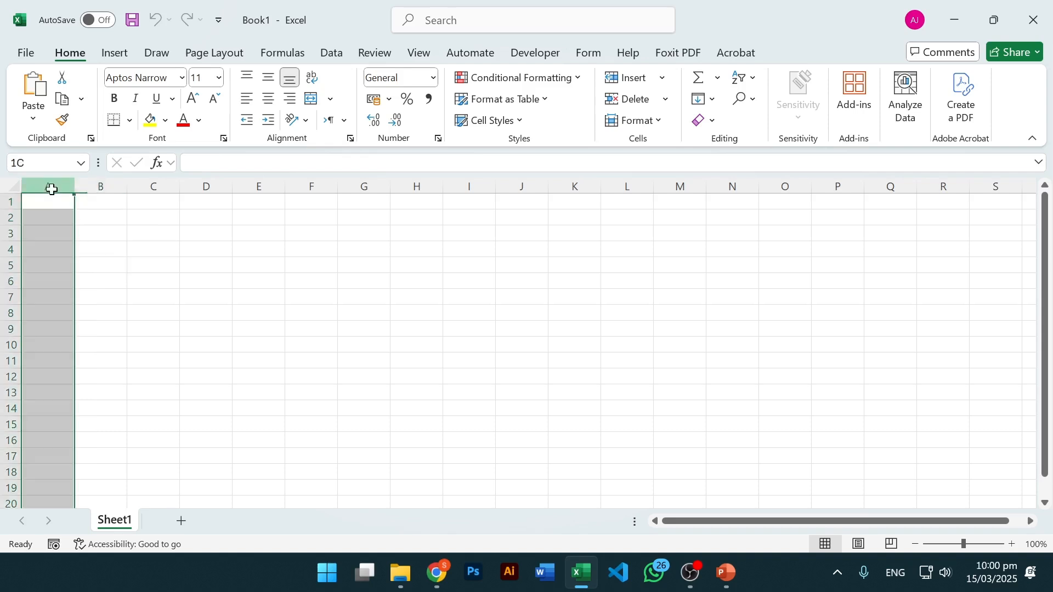
pyautogui.click(6, 201)
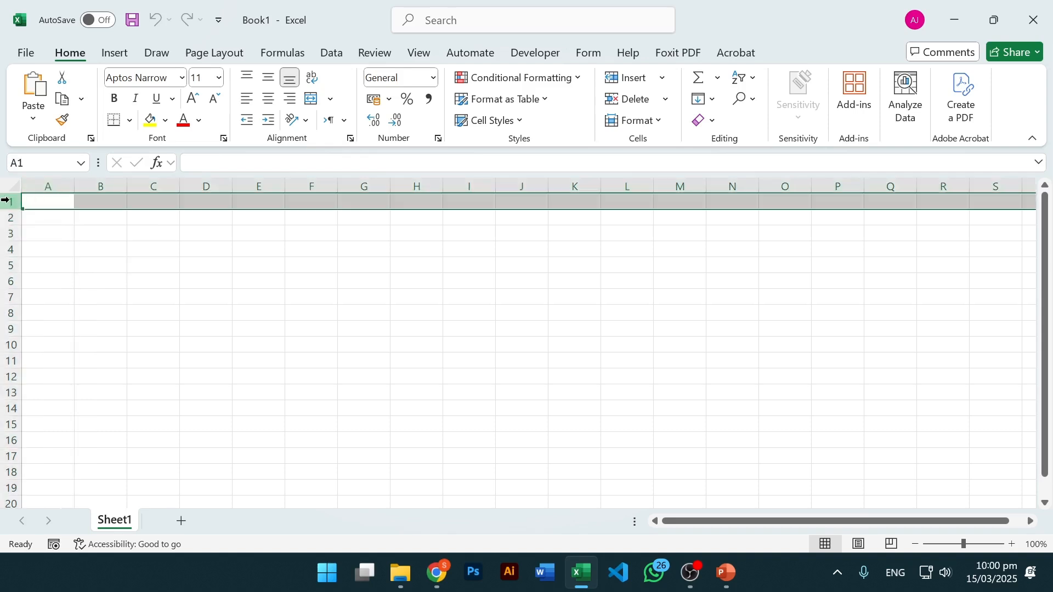
pyautogui.click(48, 187)
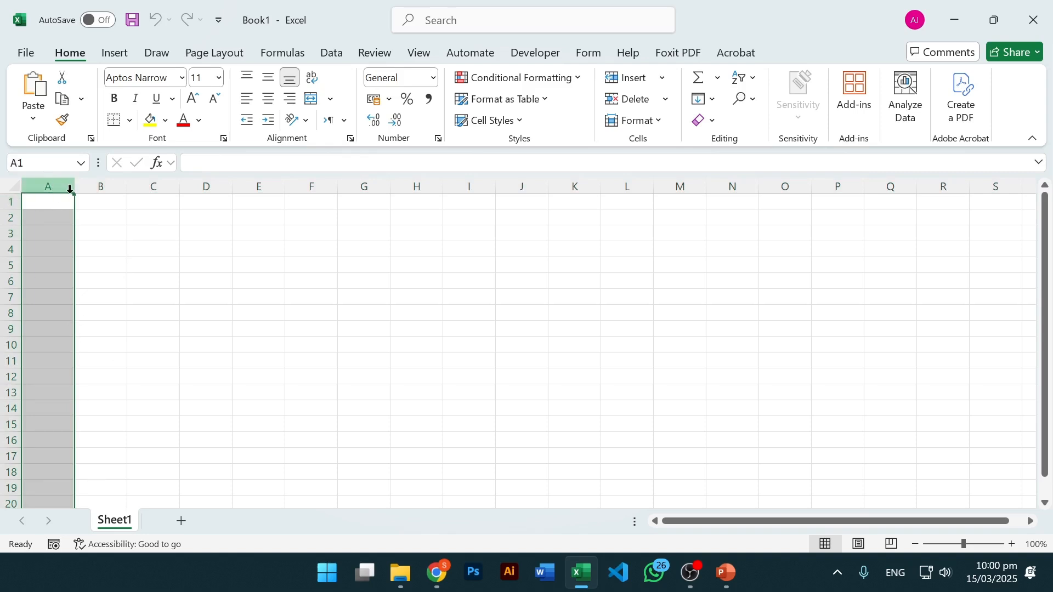
pyautogui.click(96, 184)
pyautogui.click(63, 183)
pyautogui.click(101, 186)
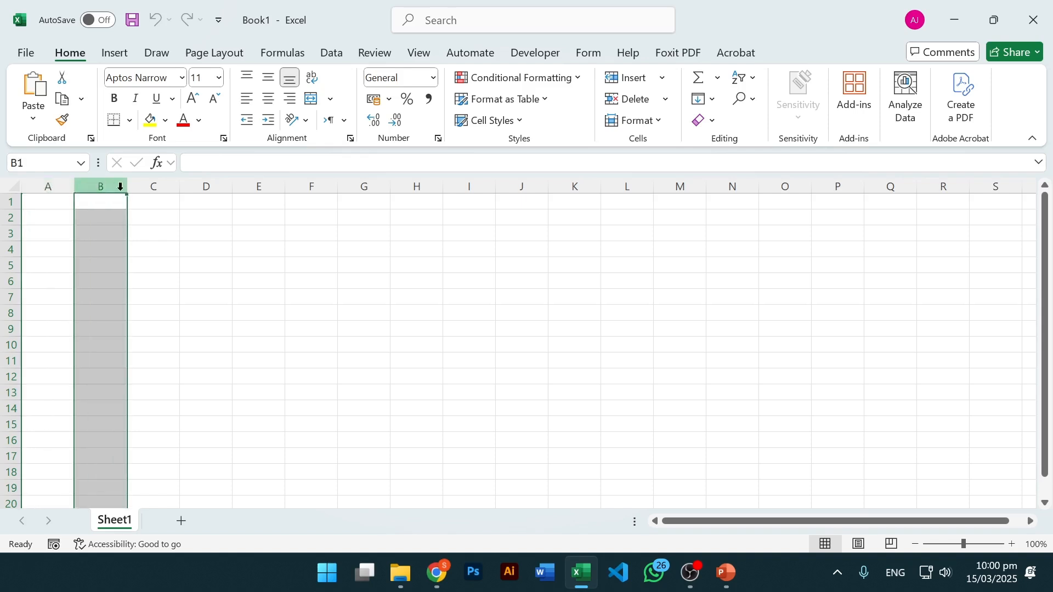
pyautogui.click(154, 187)
pyautogui.click(252, 201)
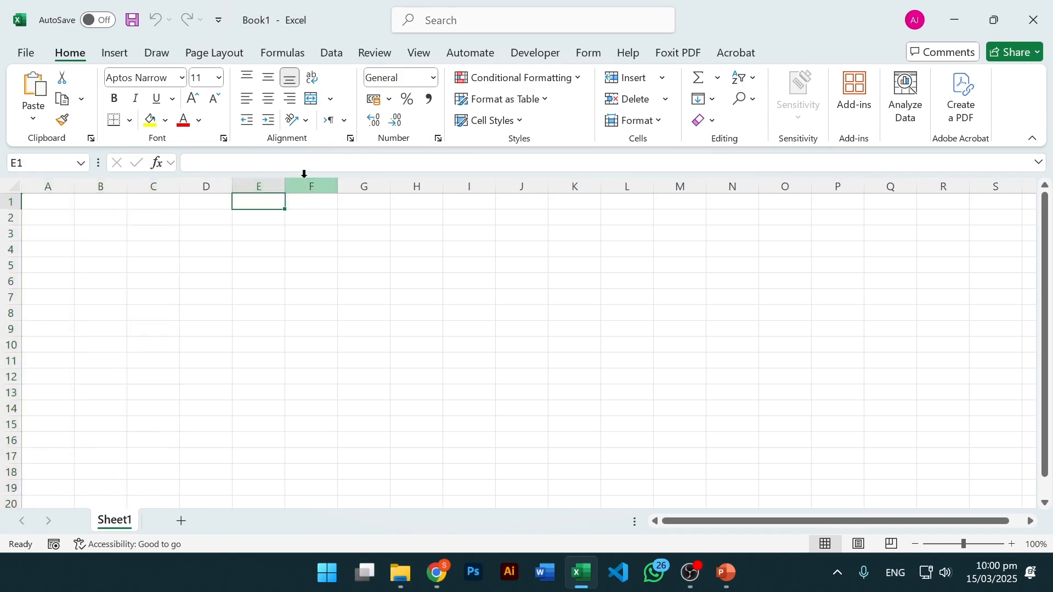
# - Select rows 1 to 4 one after another to examine how the sheet's rows are numbered
pyautogui.click(5, 202)
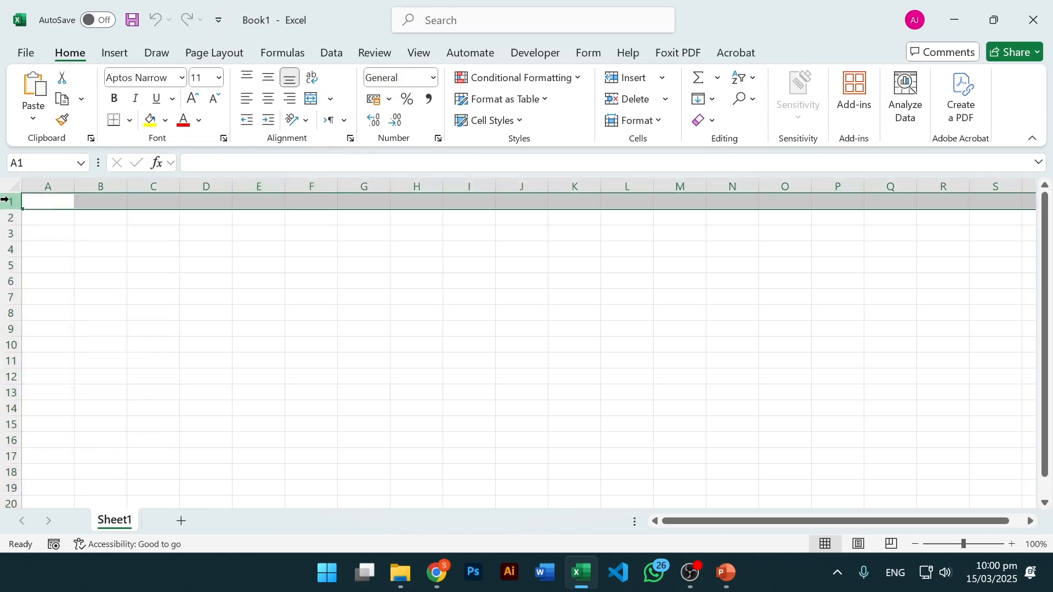
pyautogui.click(5, 217)
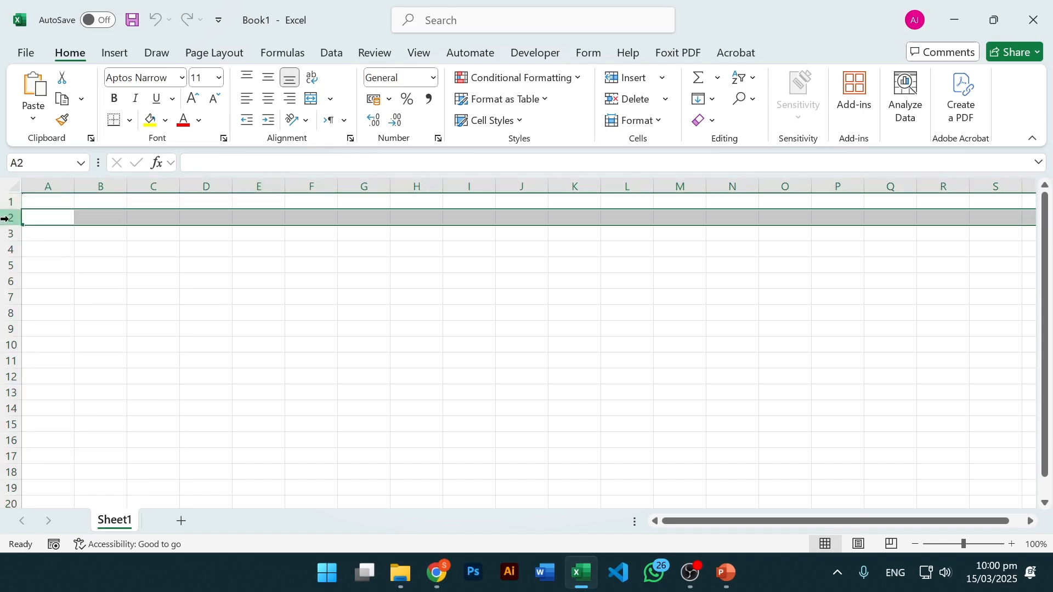
pyautogui.click(6, 234)
pyautogui.click(5, 250)
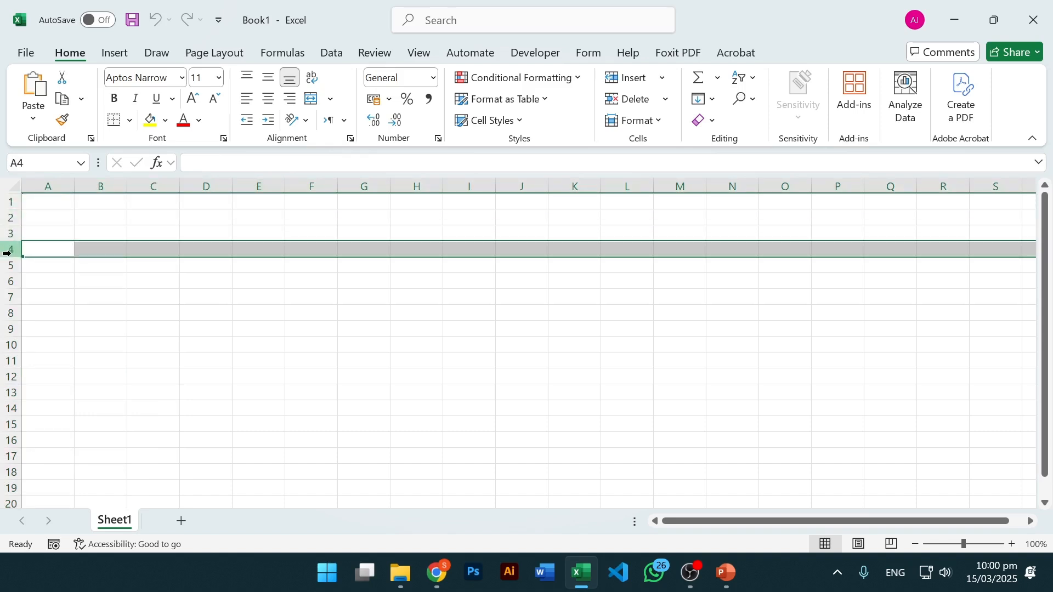
pyautogui.click(289, 280)
pyautogui.click(123, 229)
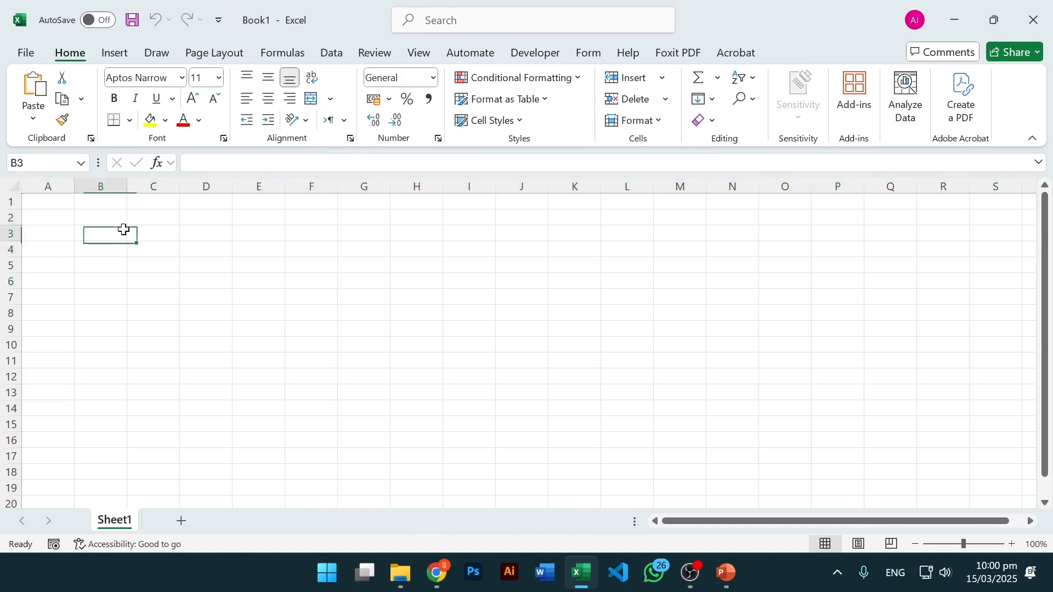
# - Examine how cell addresses combine column and row by selecting A1, A2, column A, row 1, D9 and E6
pyautogui.click(57, 204)
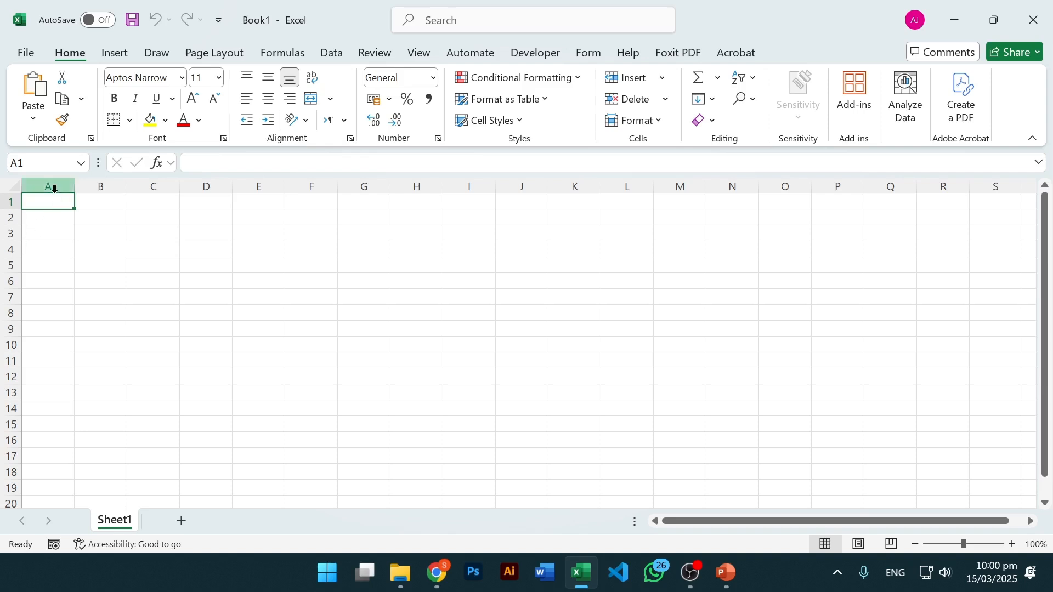
pyautogui.click(52, 215)
pyautogui.click(47, 199)
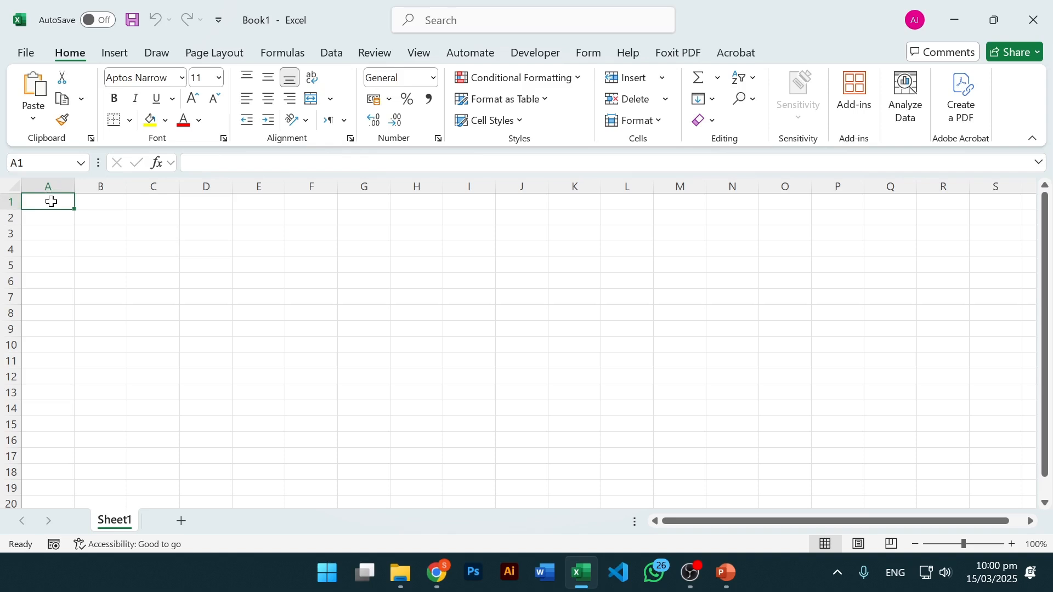
pyautogui.click(55, 186)
pyautogui.click(11, 201)
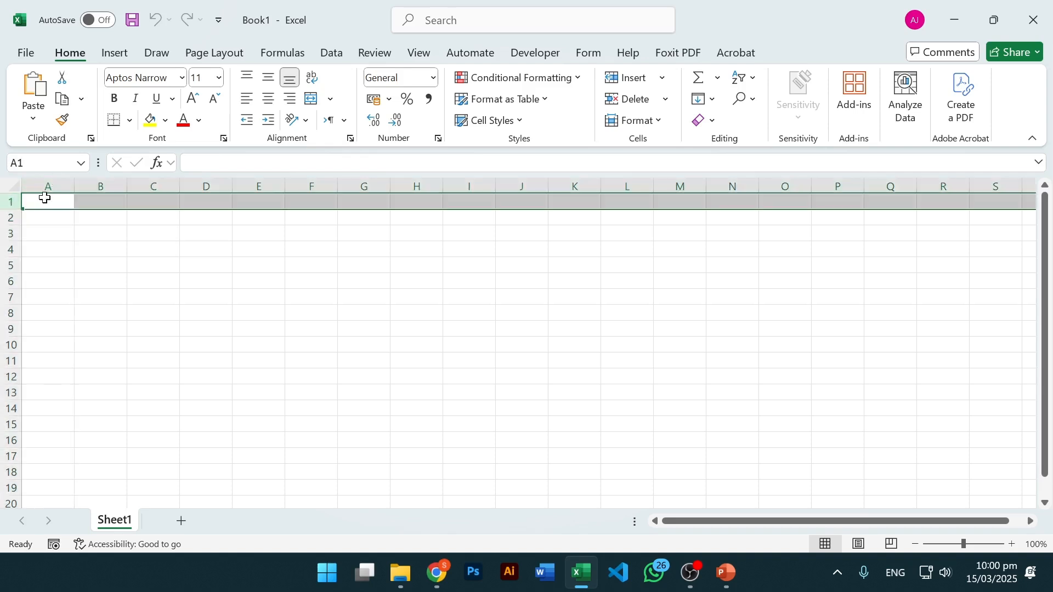
pyautogui.click(45, 198)
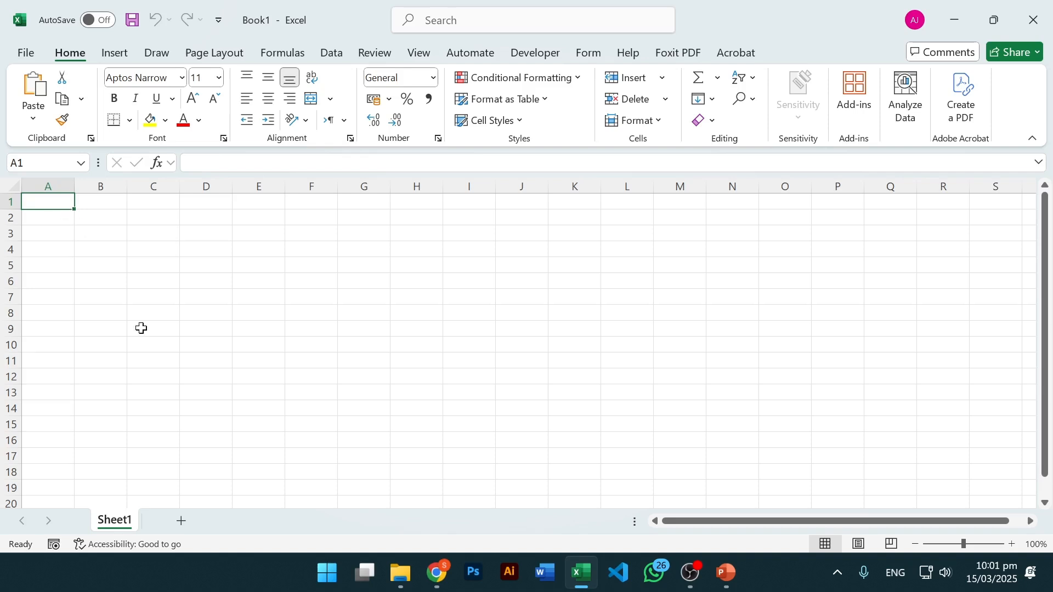
pyautogui.click(199, 324)
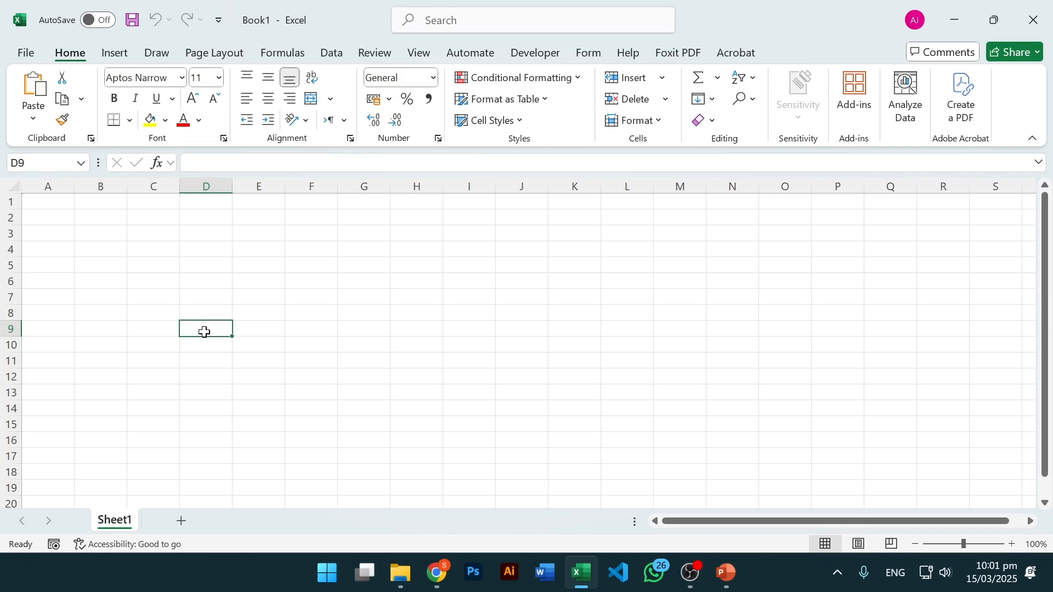
pyautogui.click(259, 275)
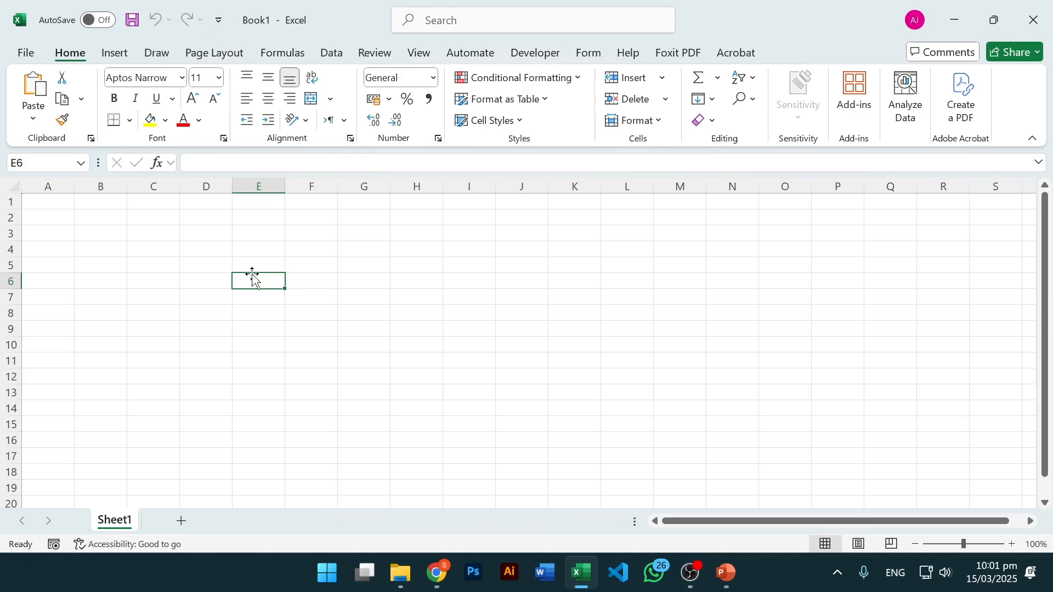
# - Enter the headings "S. NO.", "Name" and "Father Name" in cells A1 to C1
pyautogui.click(41, 204)
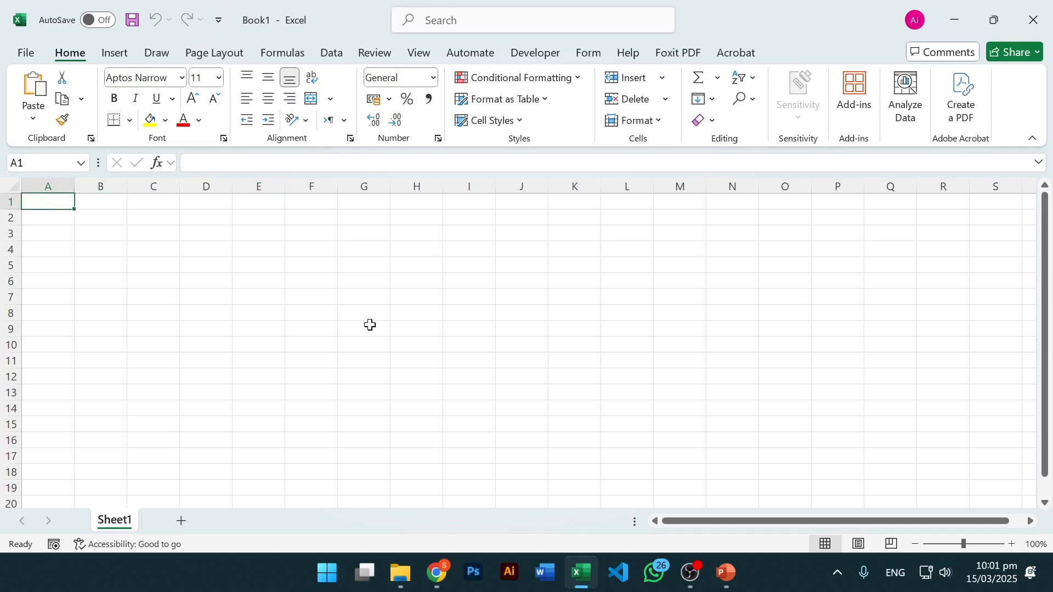
pyautogui.write('S. NO.')
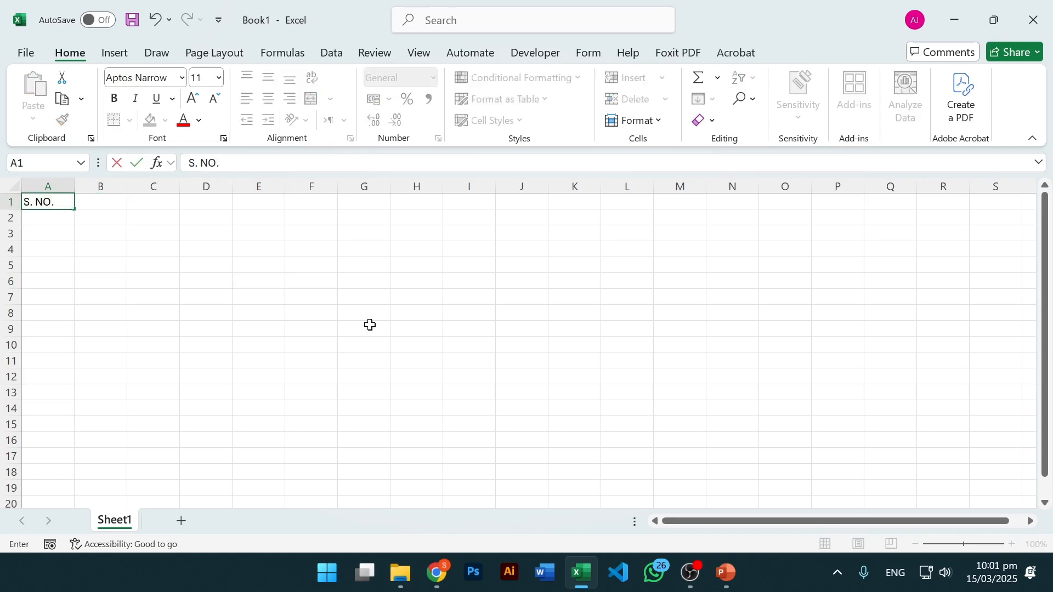
pyautogui.press('Tab')
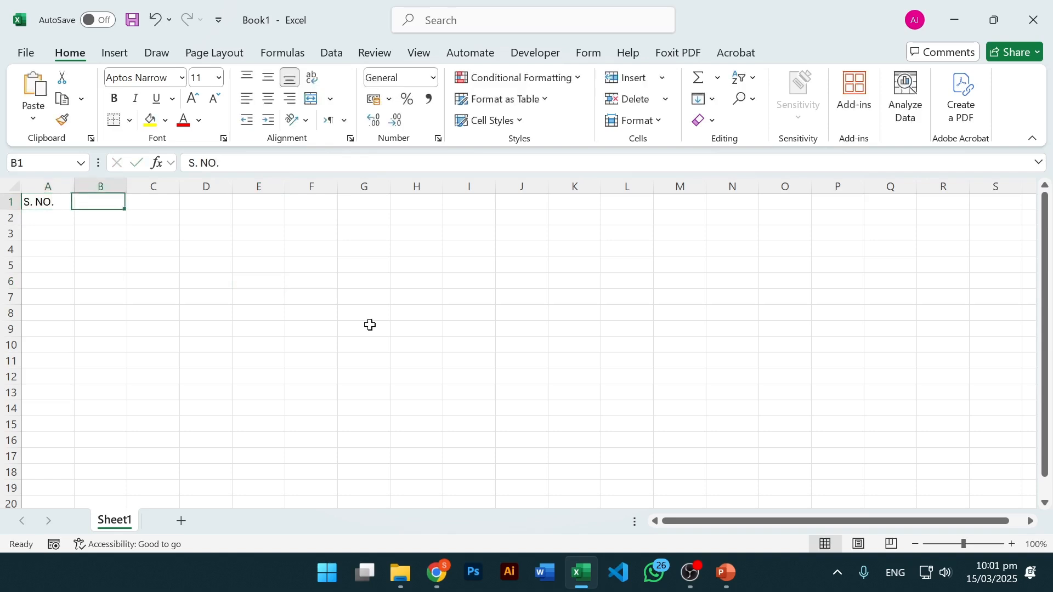
pyautogui.write('Name')
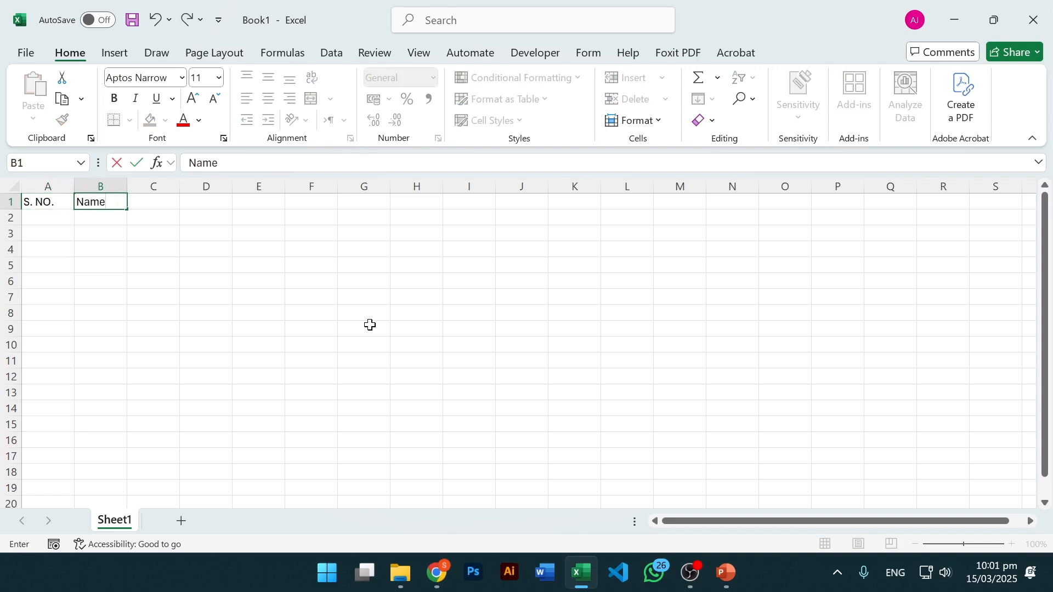
pyautogui.press('Tab')
pyautogui.write('Fate')
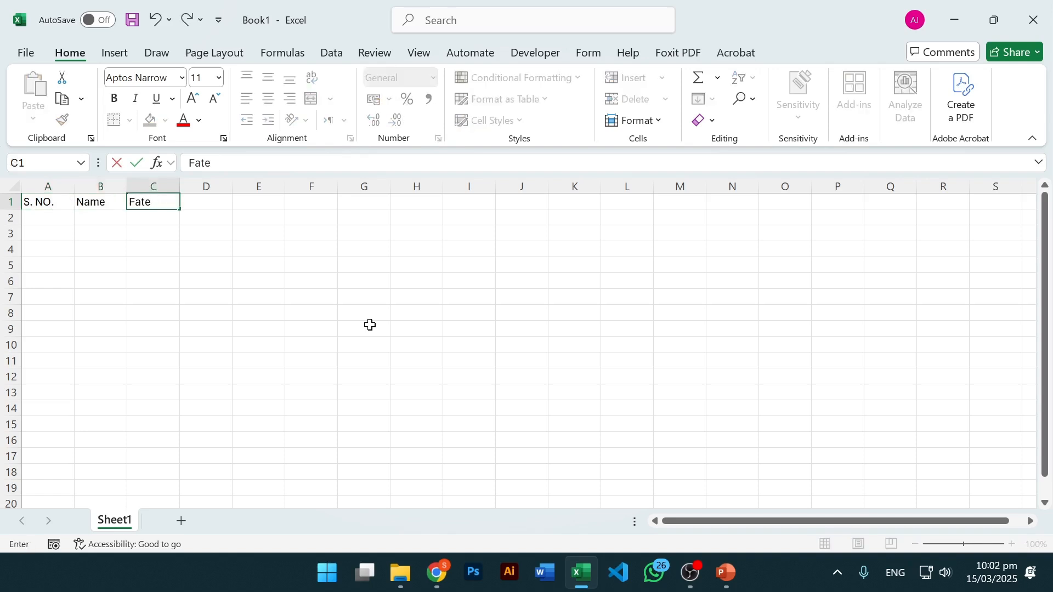
pyautogui.write('r')
pyautogui.press('BackSpace')
pyautogui.press('BackSpace')
pyautogui.write('her Name')
pyautogui.press('Tab')
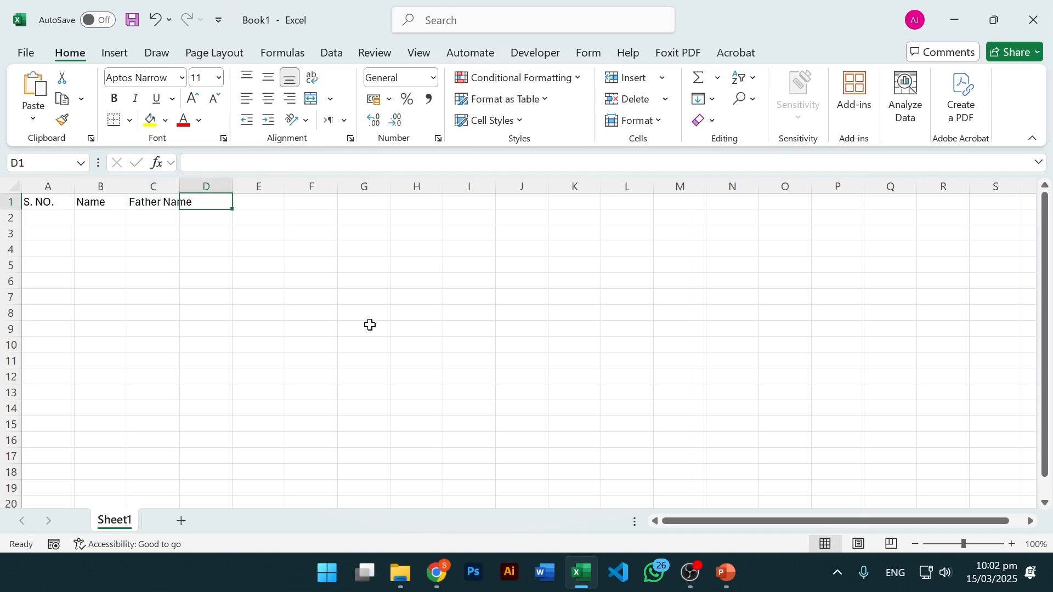
# - Enter the subject headings "Urdu", "English", "Math" and "Science" in cells D1 to G1
pyautogui.write('Urdu')
pyautogui.press('Tab')
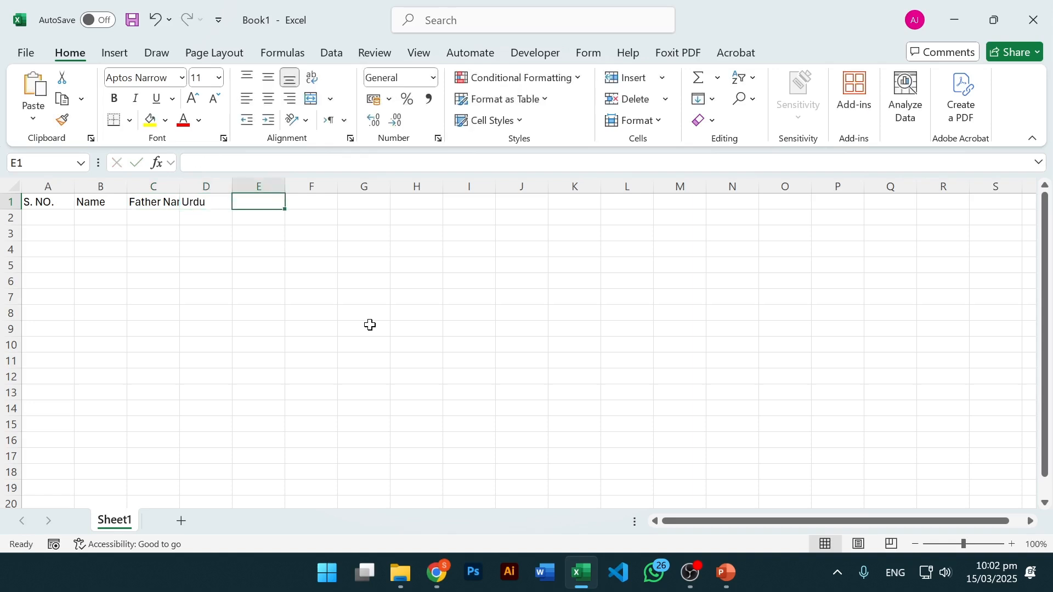
pyautogui.write('English')
pyautogui.press('Tab')
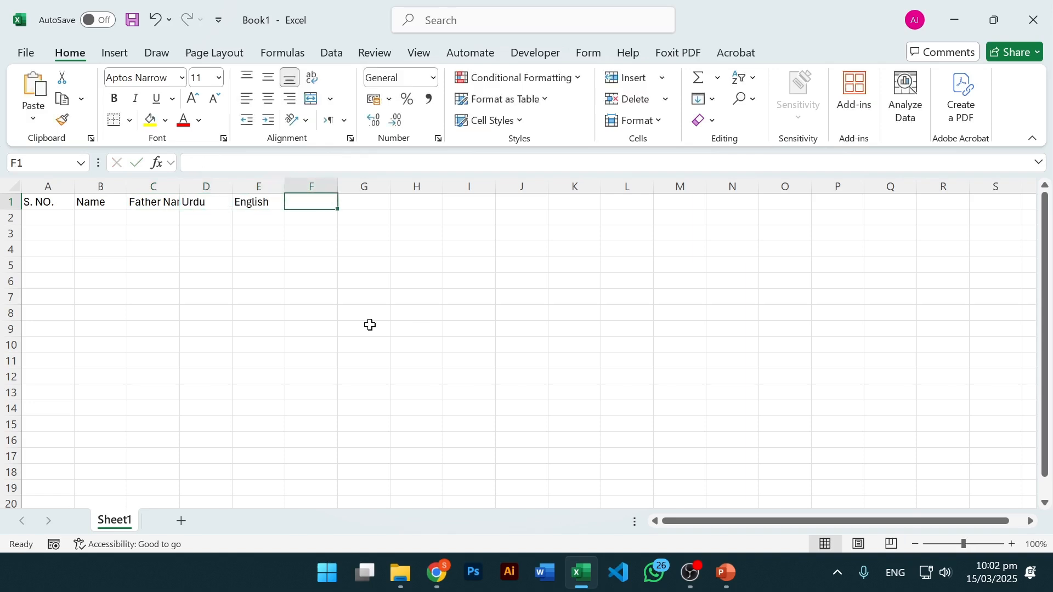
pyautogui.write('Math')
pyautogui.press('Tab')
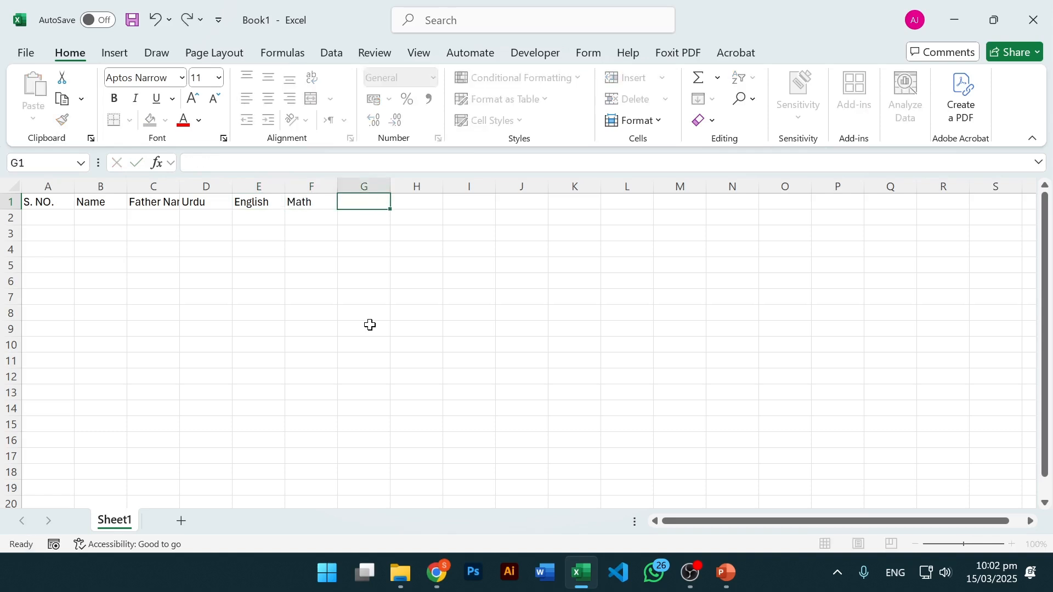
pyautogui.write('Science')
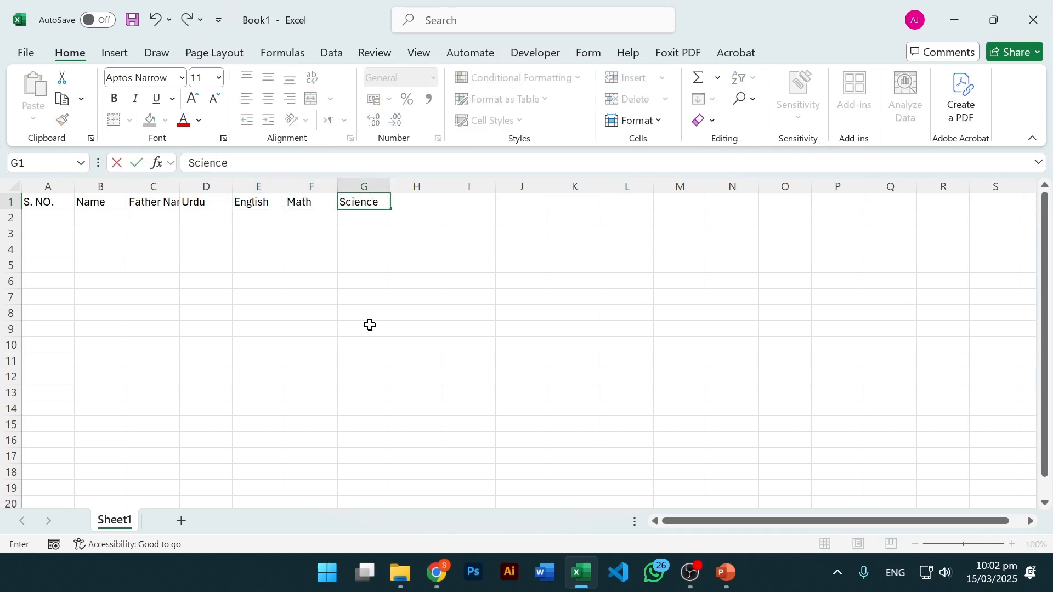
pyautogui.press('Return')
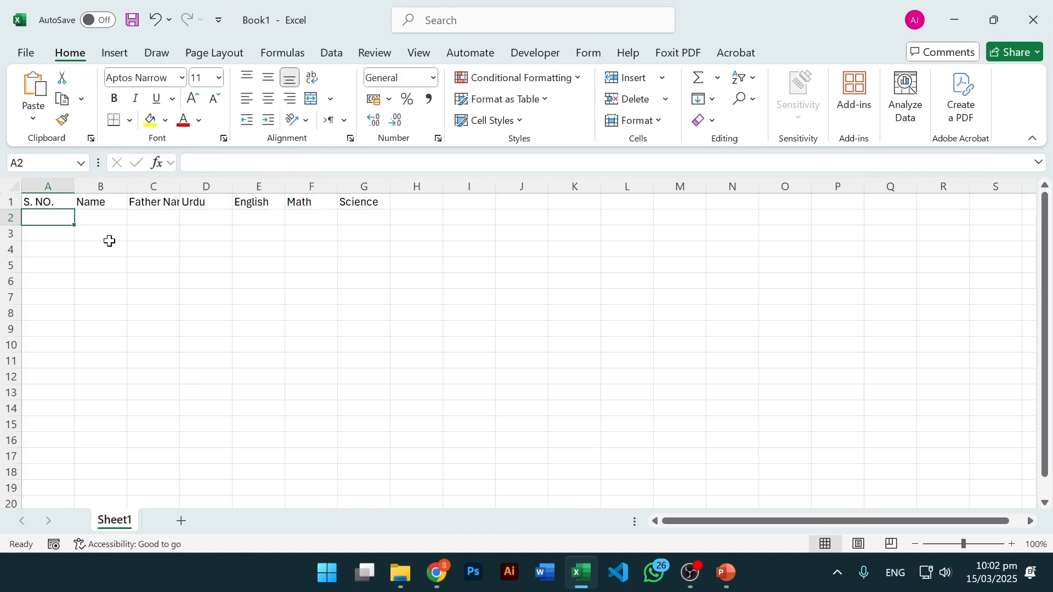
# - Enlarge the sheet to 205% and inspect the serial number and father name headings in row 1
pyautogui.keyDown('ctrl'); pyautogui.scroll(4, 280, 323); pyautogui.keyUp('ctrl')
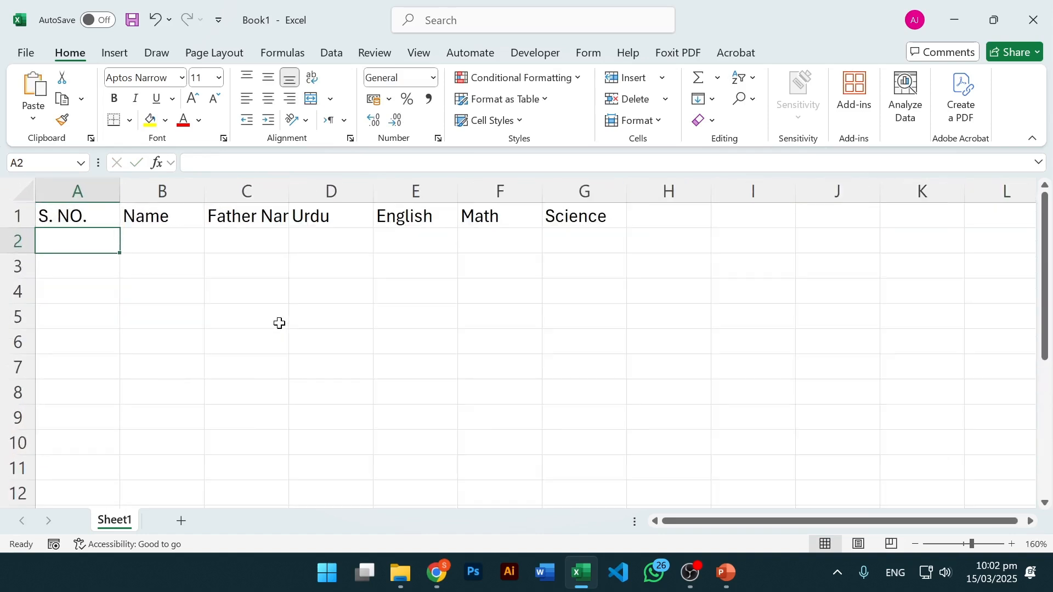
pyautogui.keyDown('ctrl'); pyautogui.scroll(3, 280, 323); pyautogui.keyUp('ctrl')
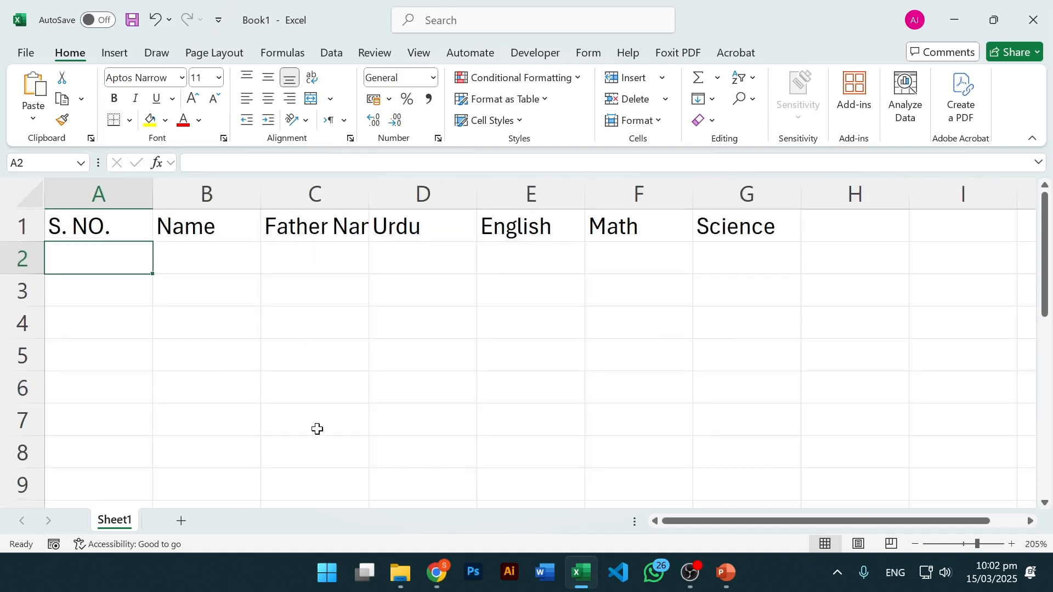
pyautogui.click(317, 430)
pyautogui.click(83, 224)
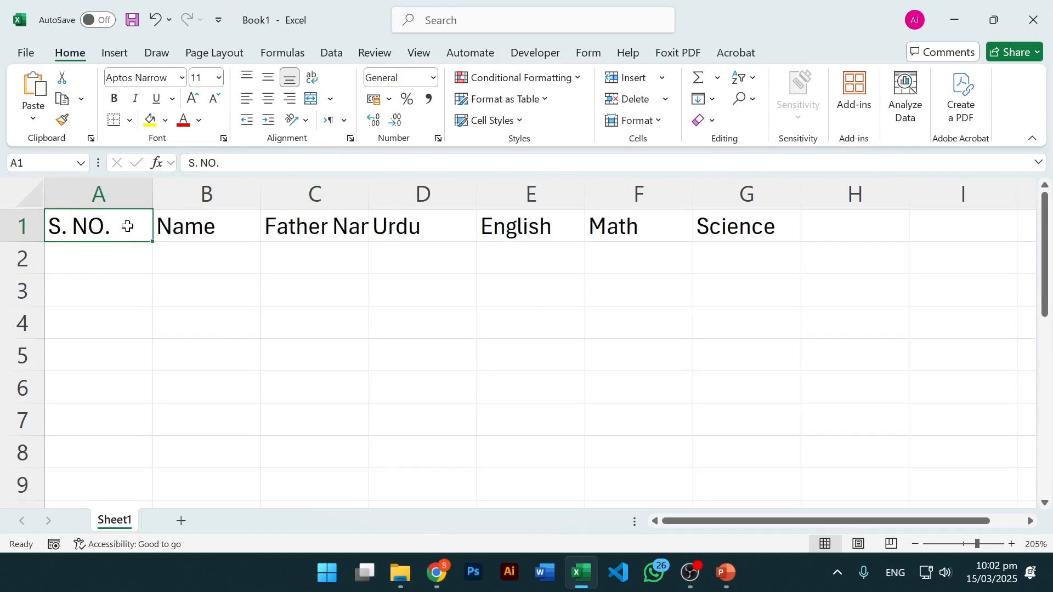
pyautogui.click(332, 218)
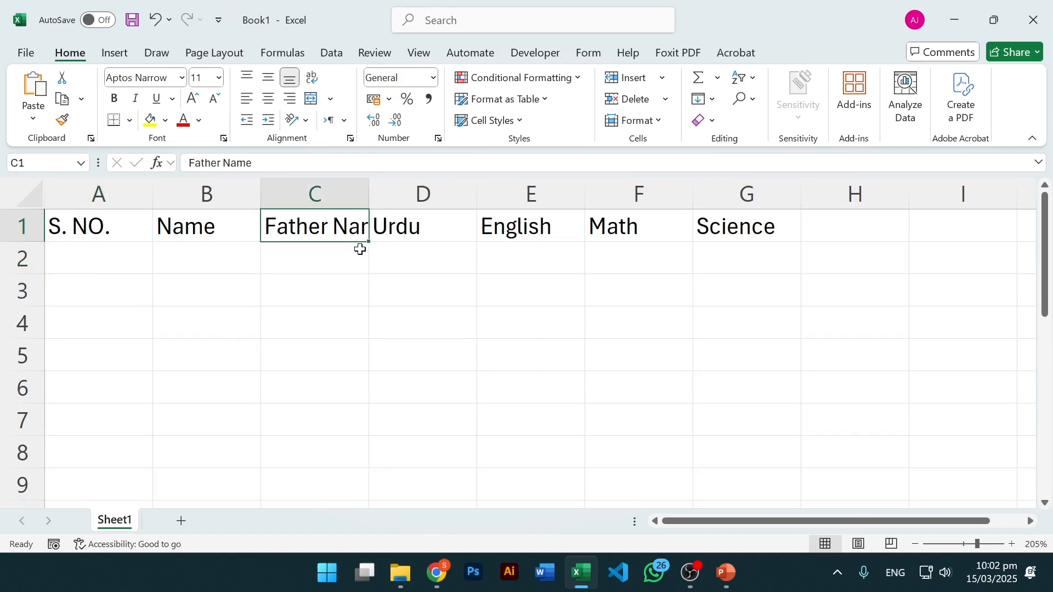
pyautogui.click(113, 228)
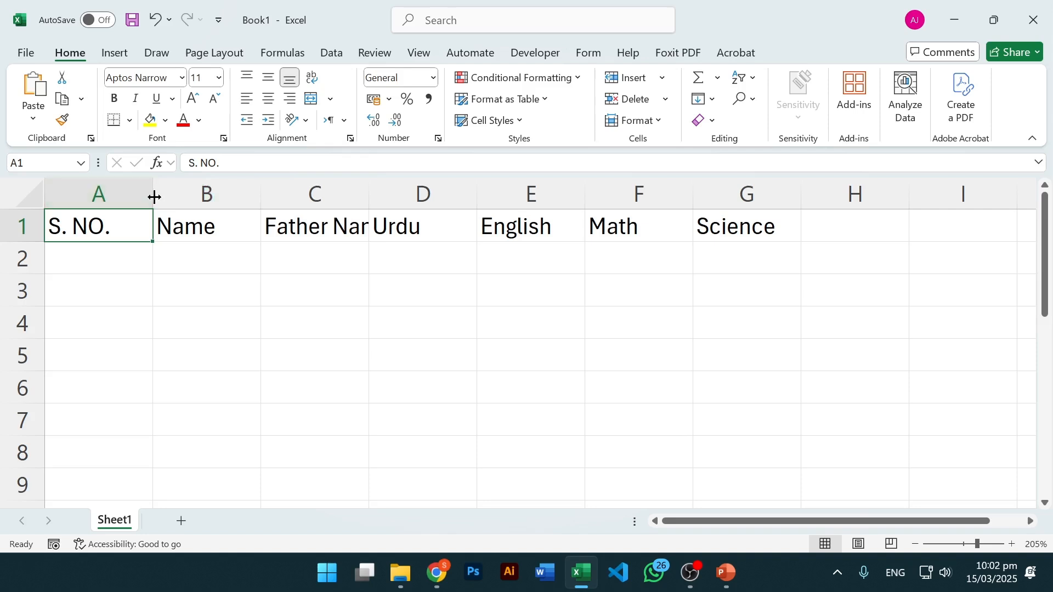
# - Fit column A to its heading and widen columns B and C beyond the Name and Father Name headings
pyautogui.doubleClick(154, 198)
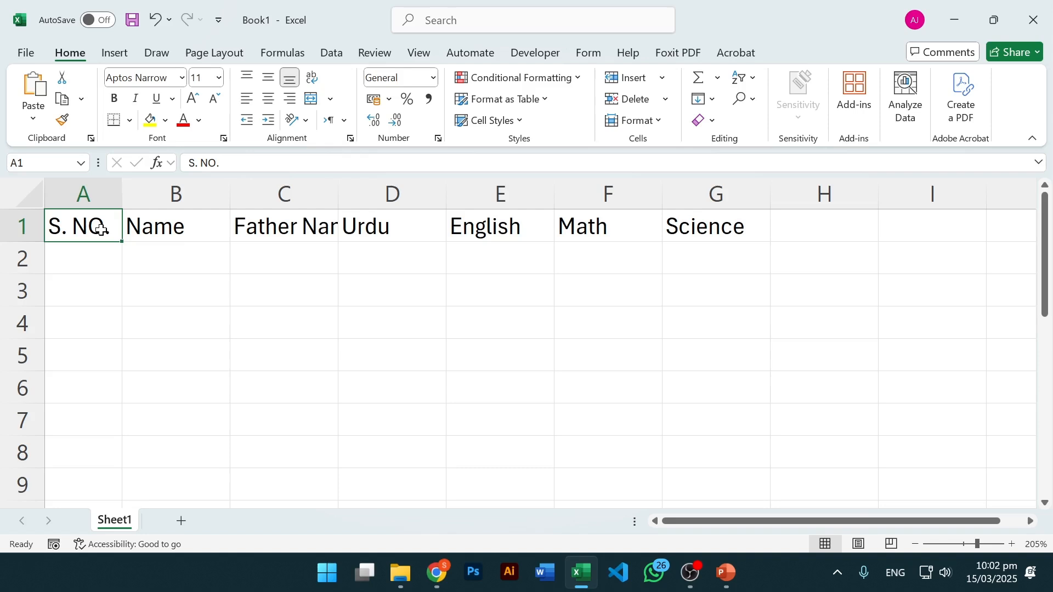
pyautogui.doubleClick(340, 196)
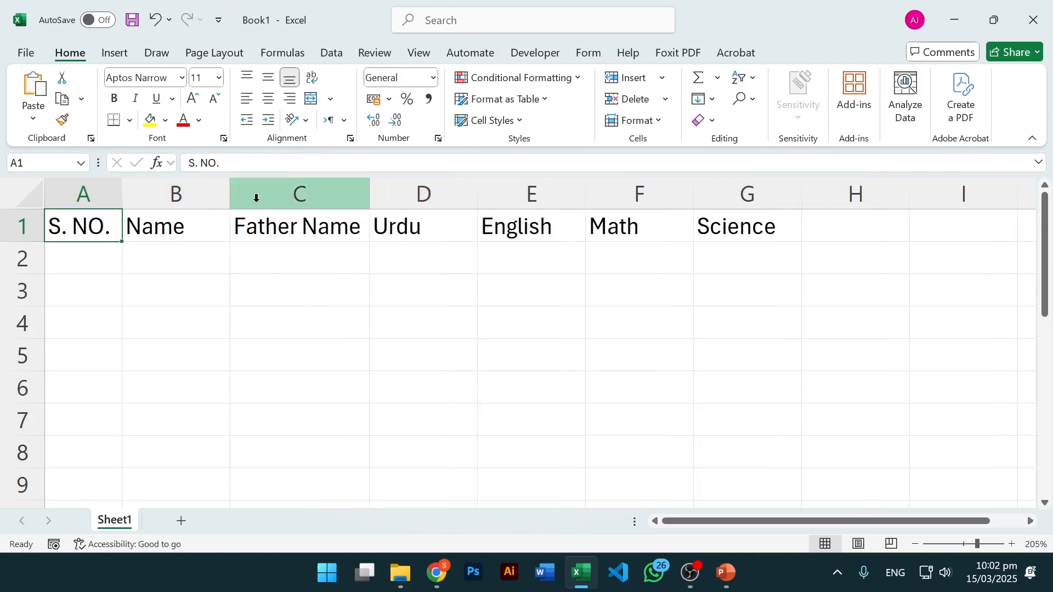
pyautogui.click(212, 219)
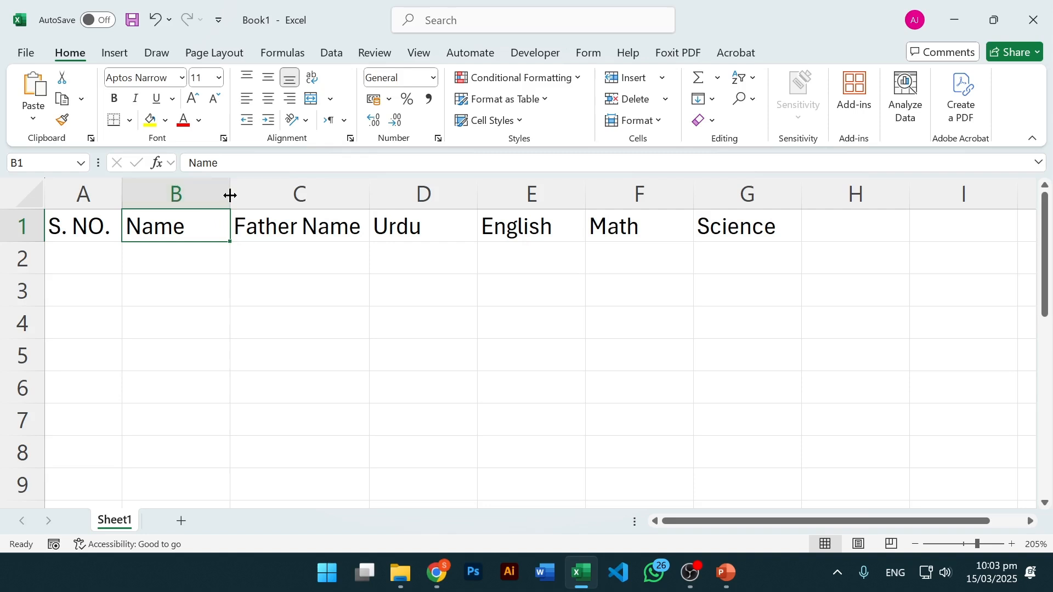
pyautogui.moveTo(230, 196); pyautogui.dragTo(283, 195)
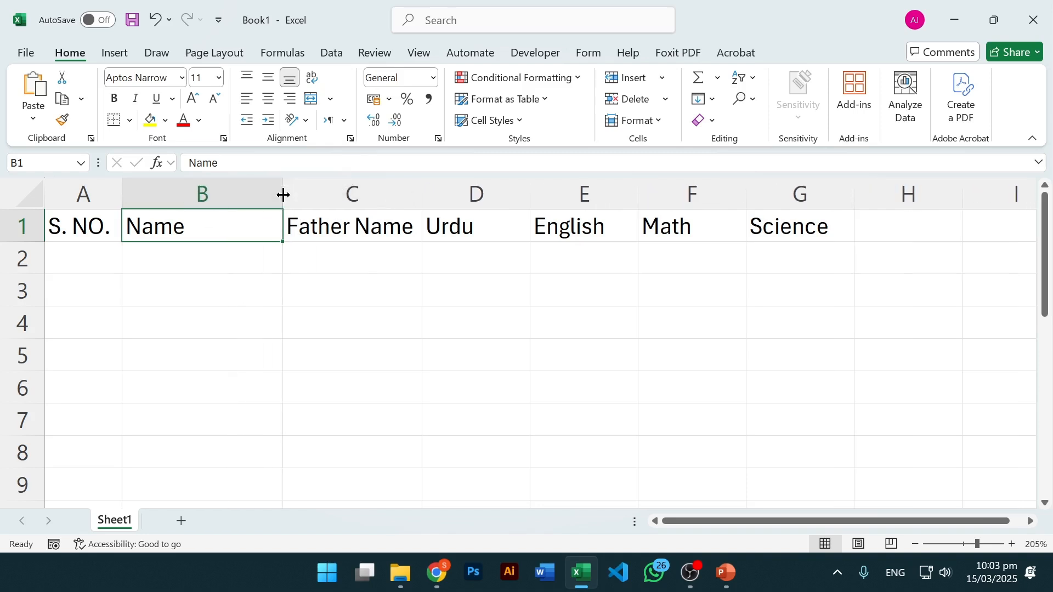
pyautogui.moveTo(423, 195); pyautogui.dragTo(480, 197)
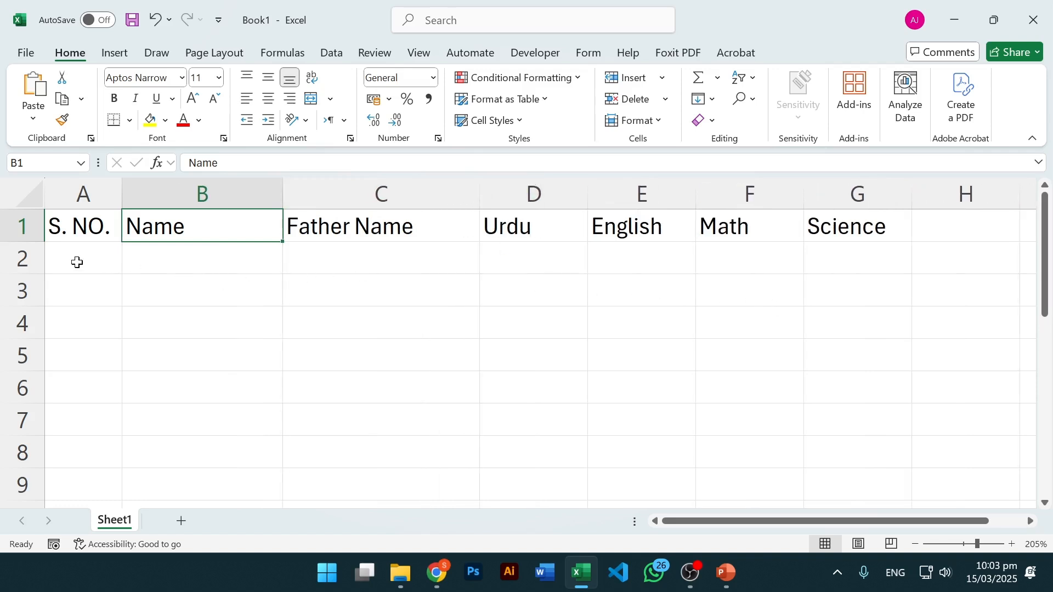
# - Enter the serial numbers 1 and 2 in cells A2 and A3
pyautogui.click(71, 231)
pyautogui.click(85, 261)
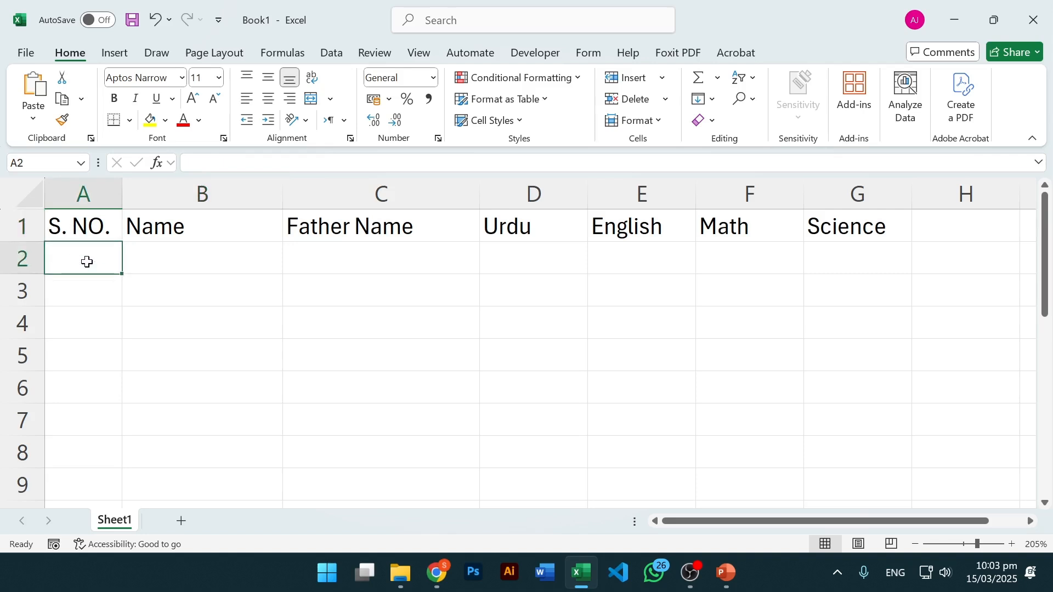
pyautogui.write('12')
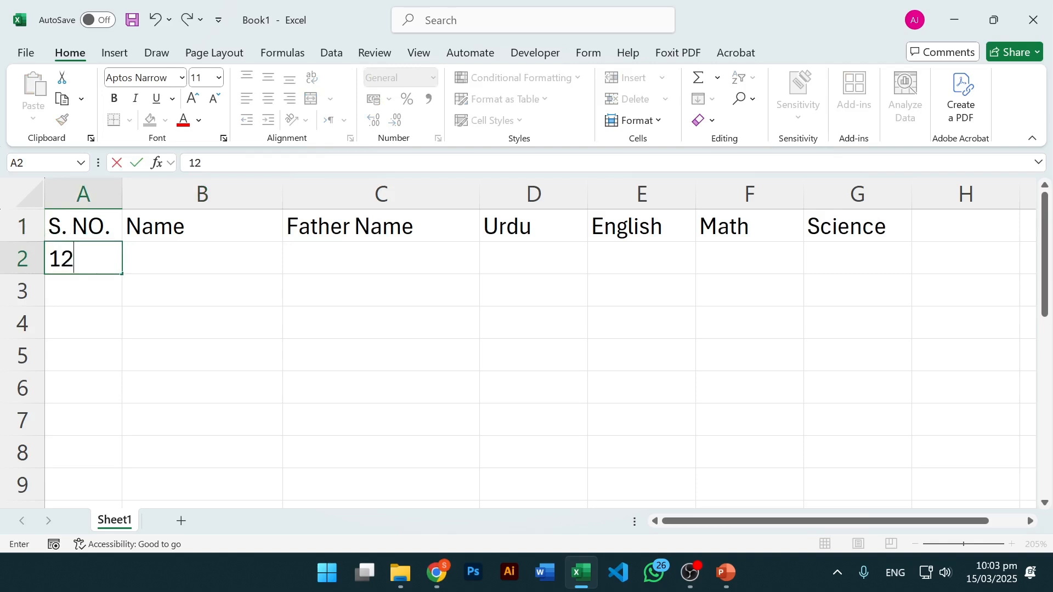
pyautogui.press('BackSpace')
pyautogui.press('Return')
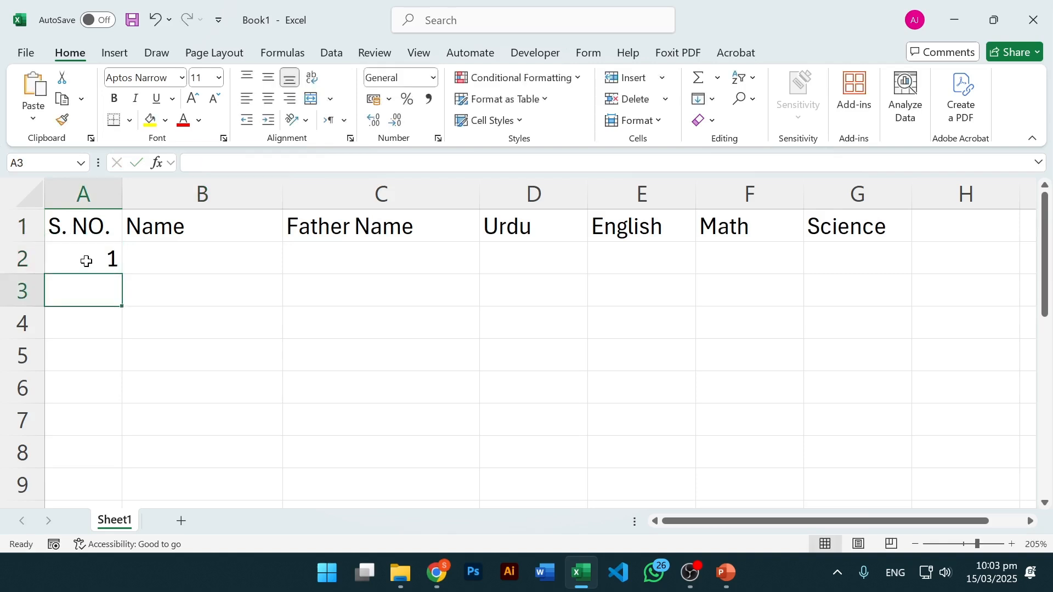
pyautogui.write('22')
pyautogui.press('Return')
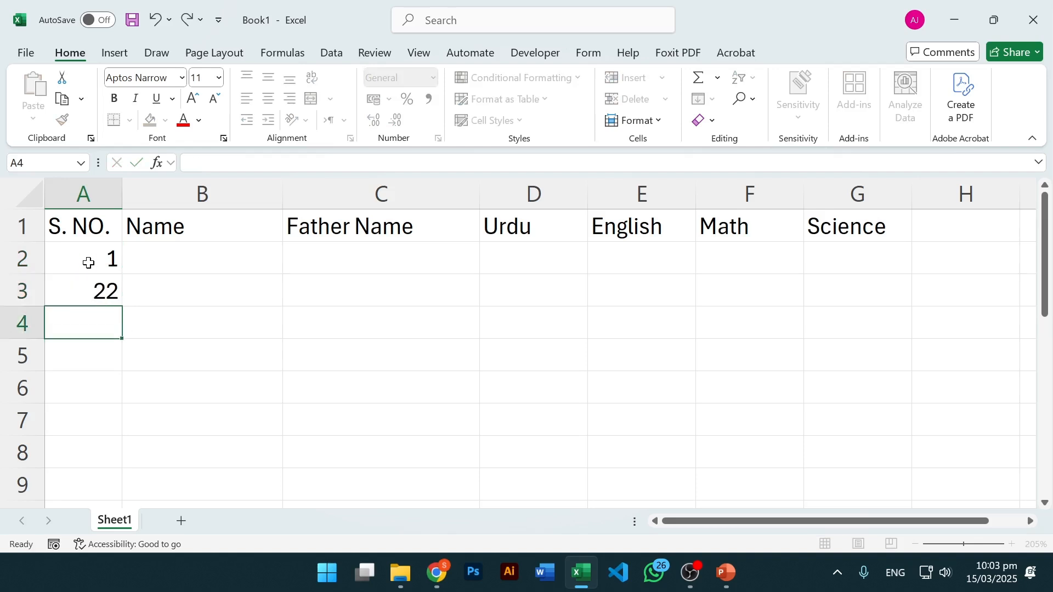
pyautogui.press('Up')
pyautogui.write('2')
pyautogui.press('Return')
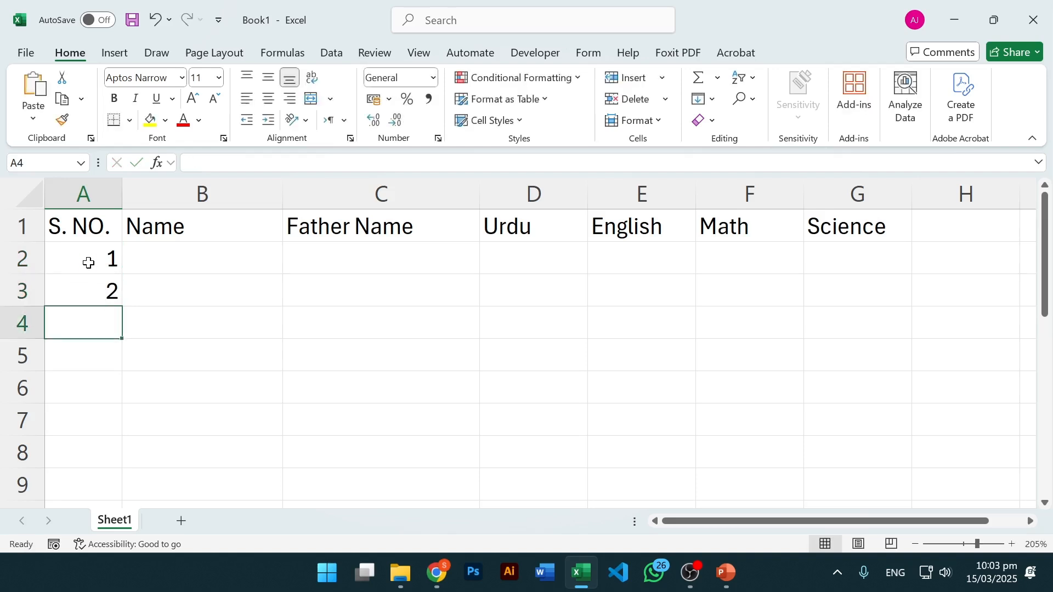
# - Extend the serial number series from A2:A3 down to cell A11, up to 10
pyautogui.click(115, 258)
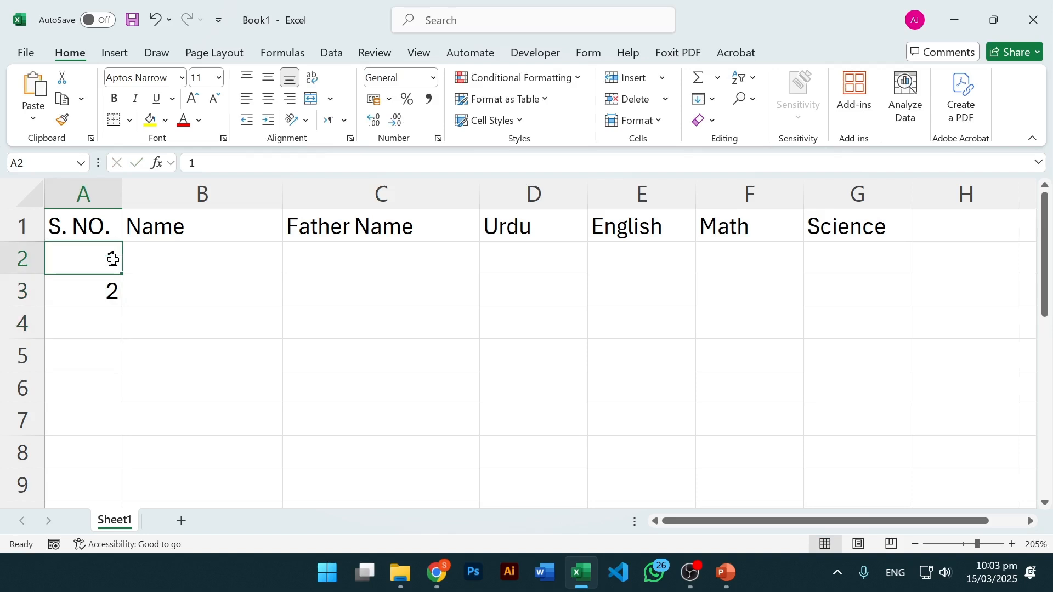
pyautogui.click(111, 287)
pyautogui.click(106, 255)
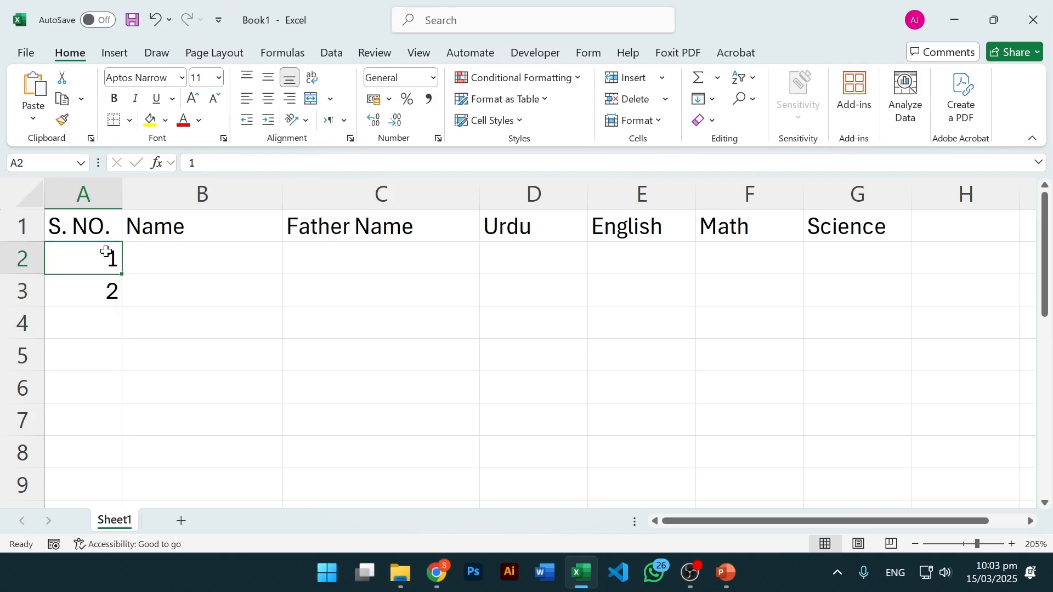
pyautogui.moveTo(106, 255); pyautogui.dragTo(108, 296)
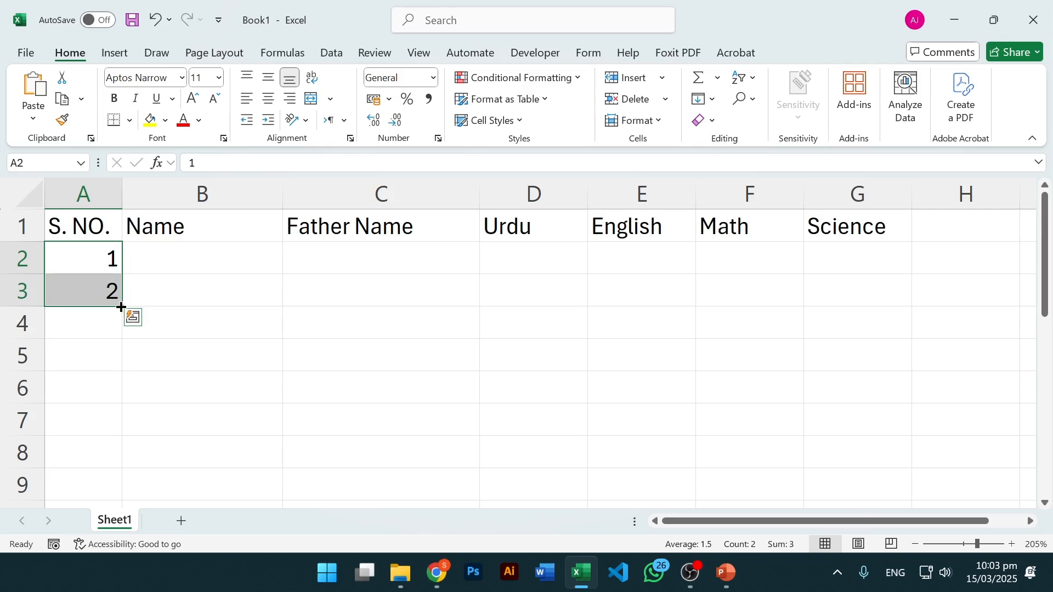
pyautogui.moveTo(122, 307); pyautogui.dragTo(118, 459)
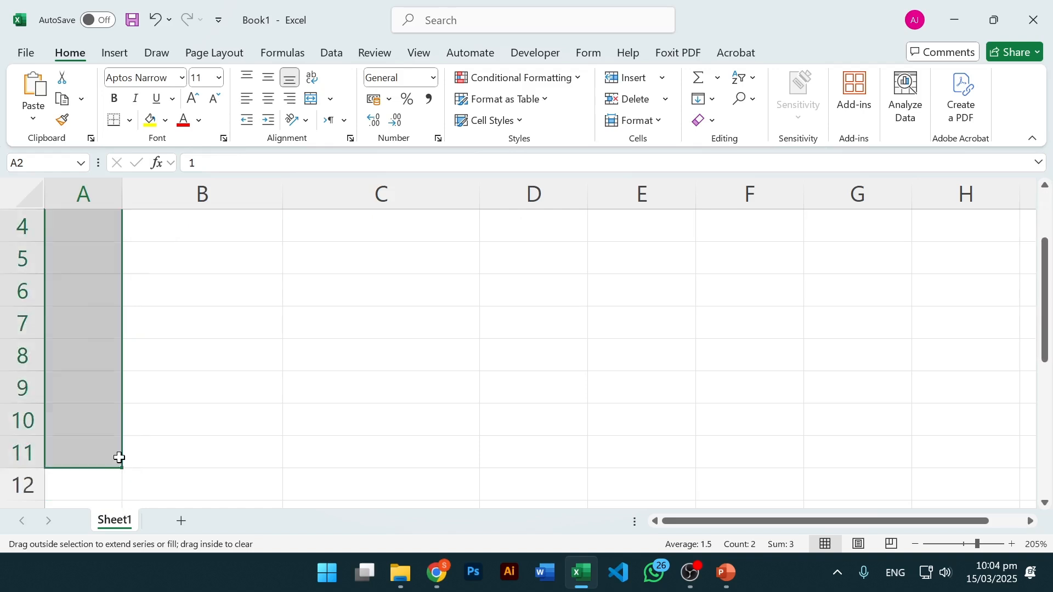
pyautogui.scroll(1, 186, 390)
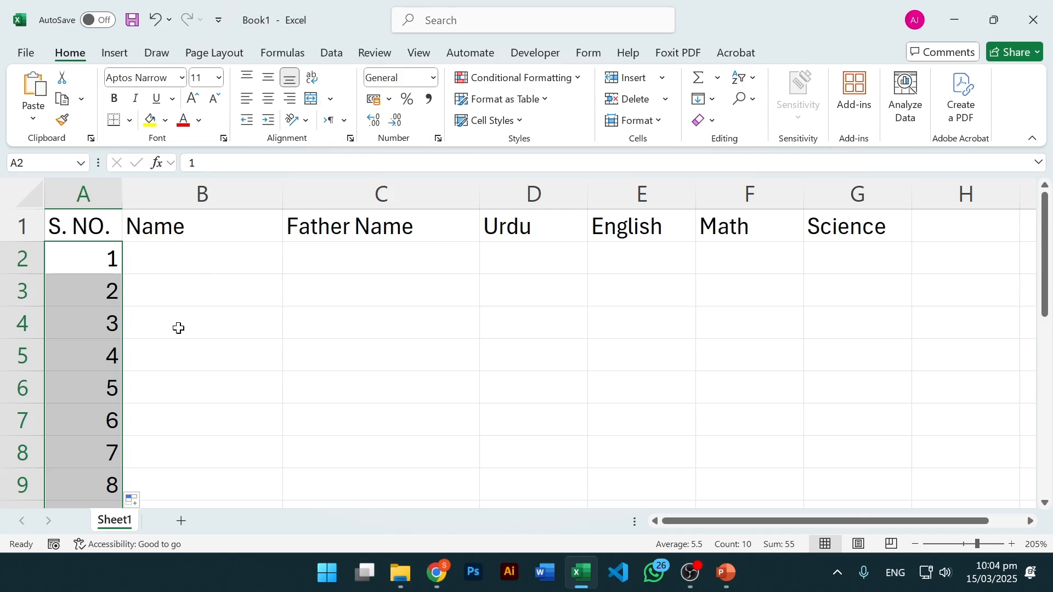
# - Enter "Student 1", "Student 2" and "Student 3" in cells B2 to B4
pyautogui.click(203, 268)
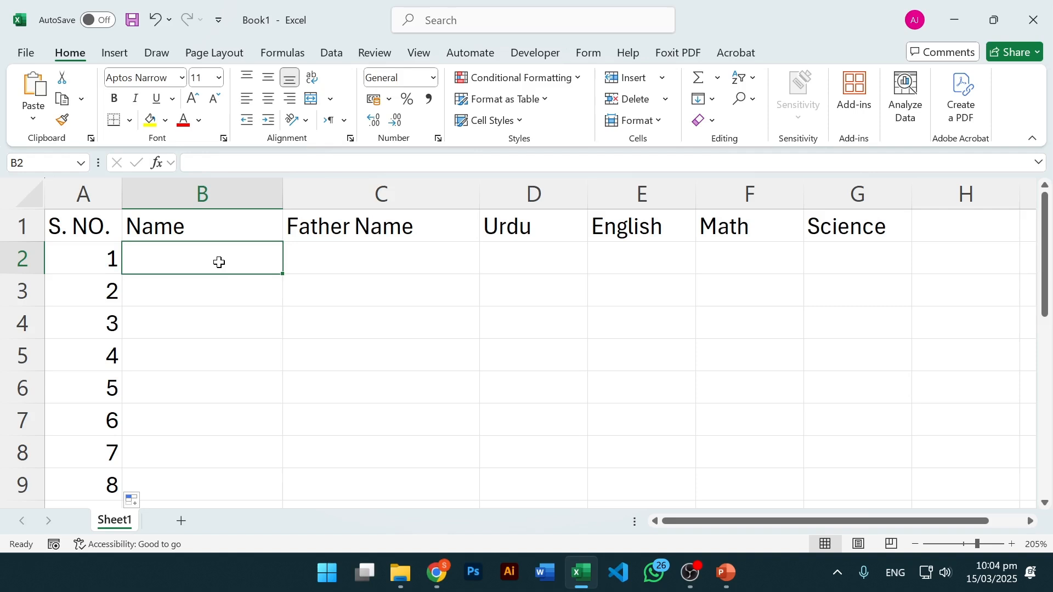
pyautogui.write('Stude')
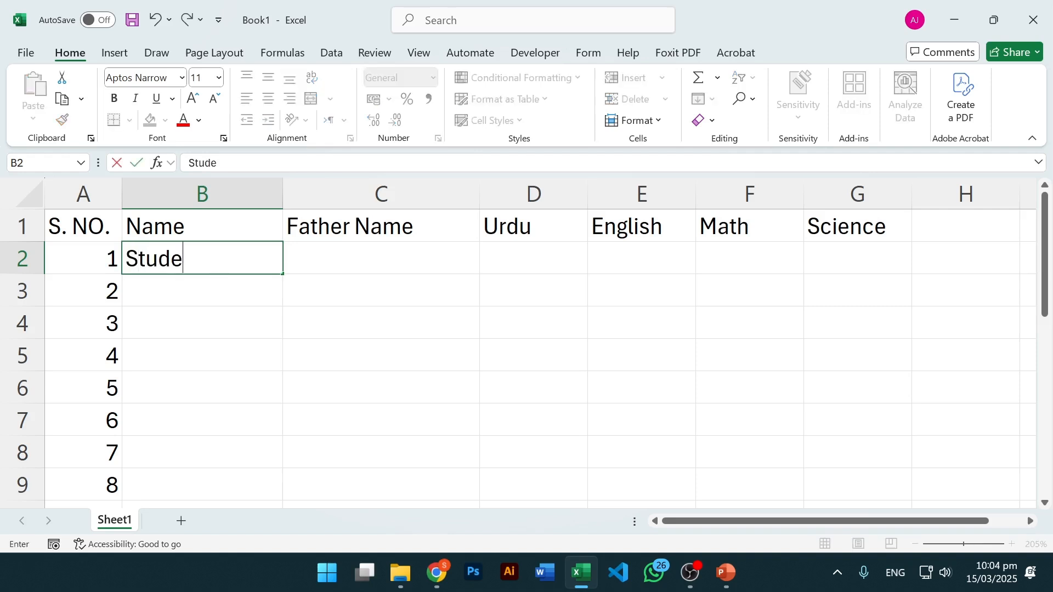
pyautogui.write('nt 1')
pyautogui.press('Return')
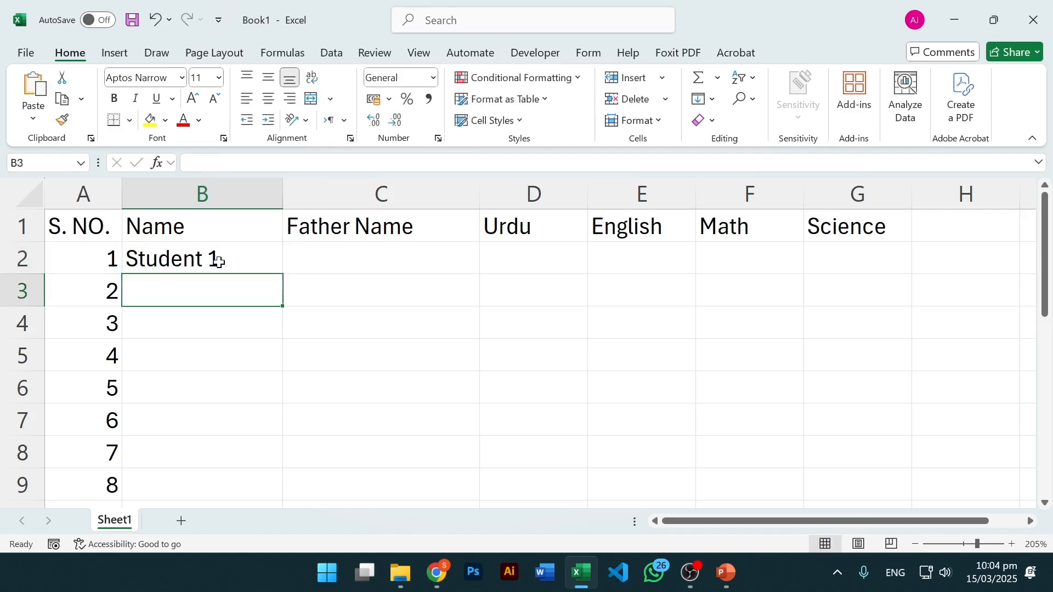
pyautogui.write('Student ')
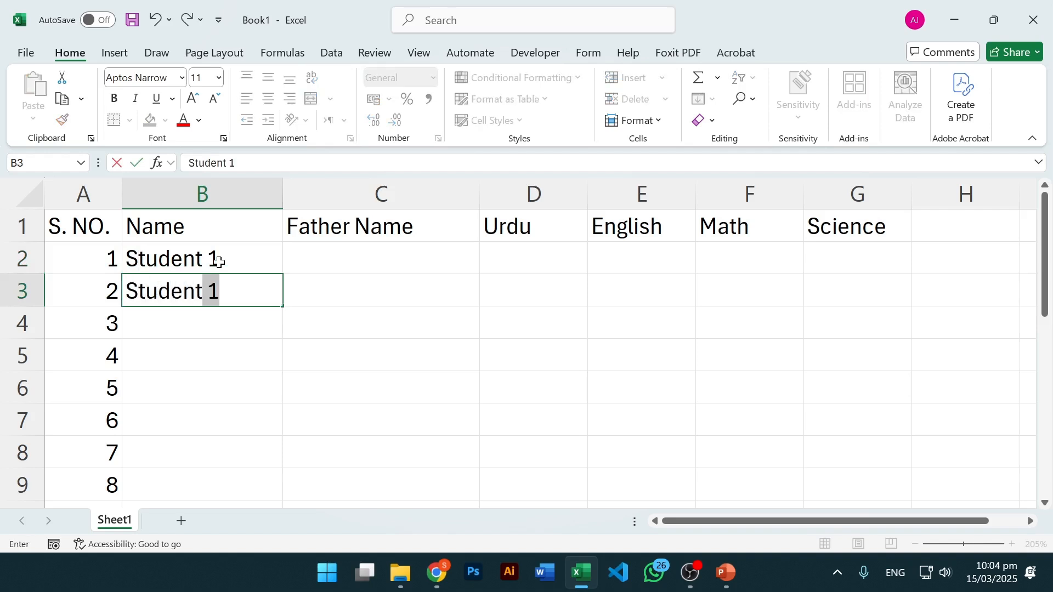
pyautogui.write('2')
pyautogui.press('Return')
pyautogui.write('Stud')
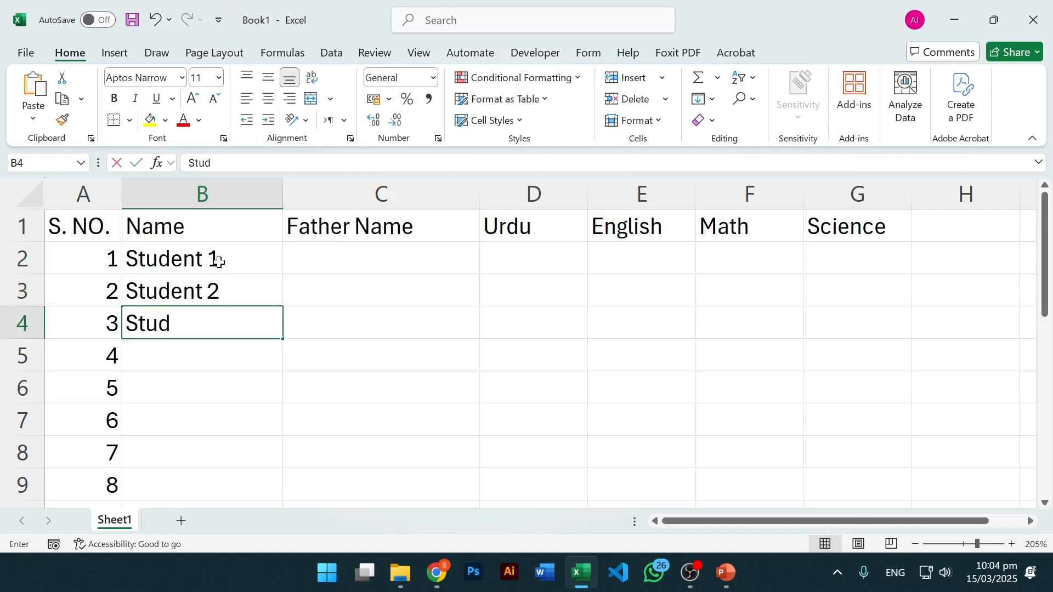
pyautogui.write('ent 3')
pyautogui.press('Return')
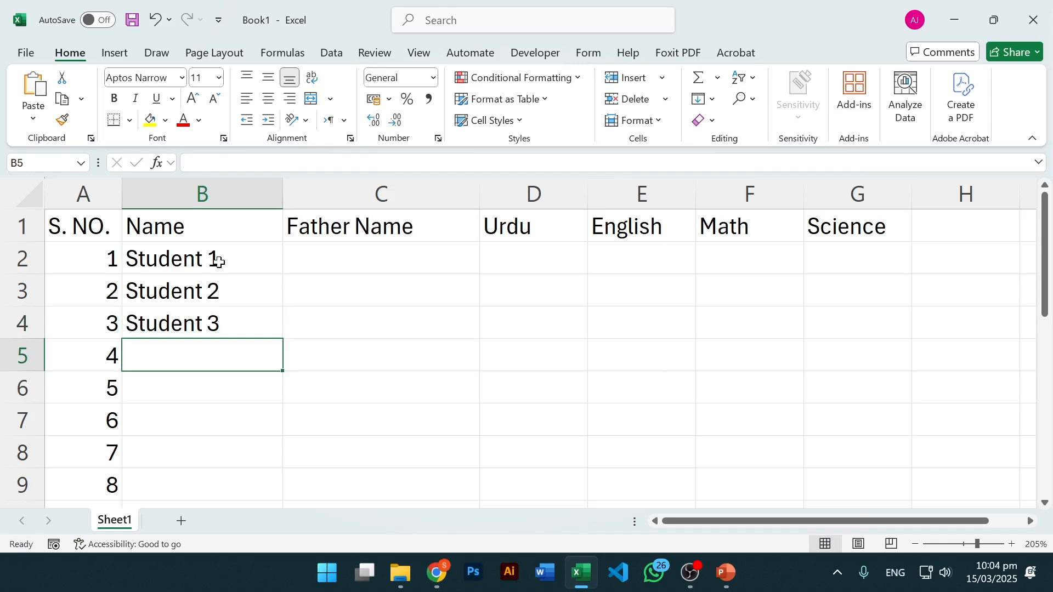
# - Extend the student name series from B2:B4 down to "Student 10" in cell B11
pyautogui.click(219, 262)
pyautogui.moveTo(219, 262); pyautogui.dragTo(228, 322)
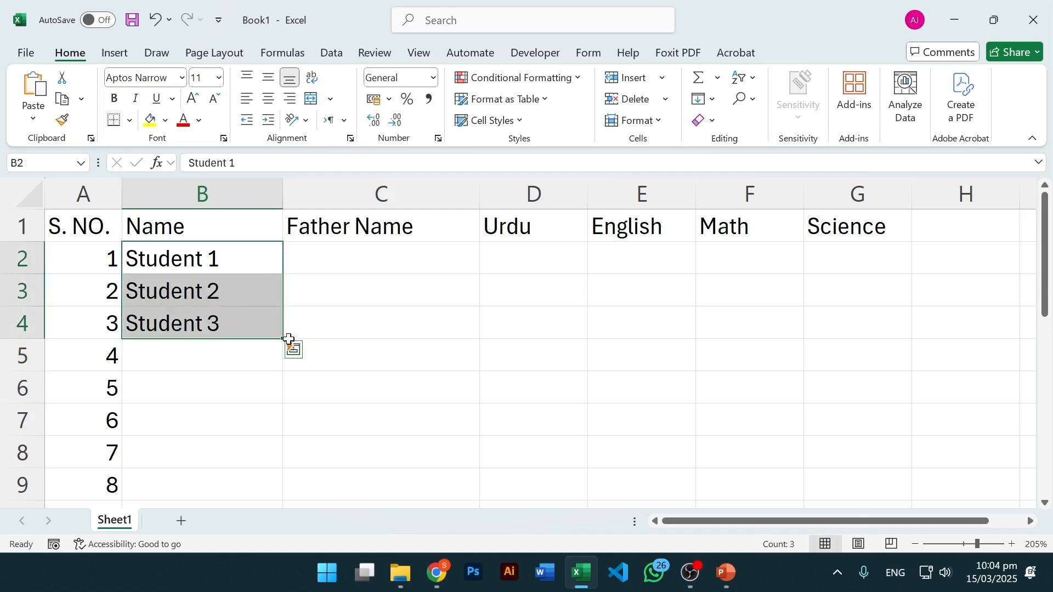
pyautogui.moveTo(282, 341); pyautogui.dragTo(281, 467)
pyautogui.scroll(1, 397, 417)
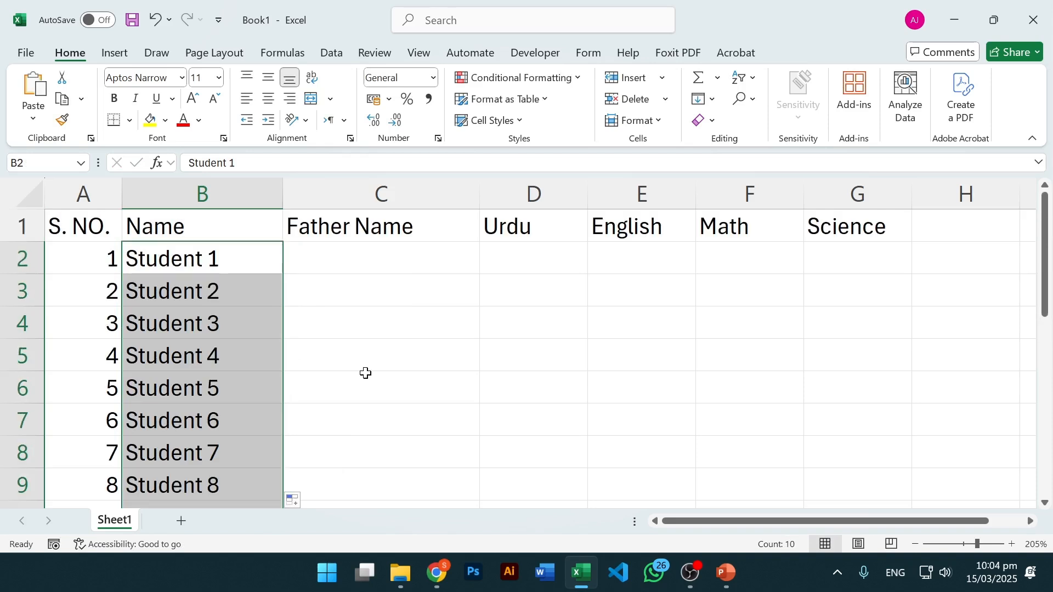
pyautogui.scroll(-3, 284, 292)
pyautogui.scroll(3, 286, 332)
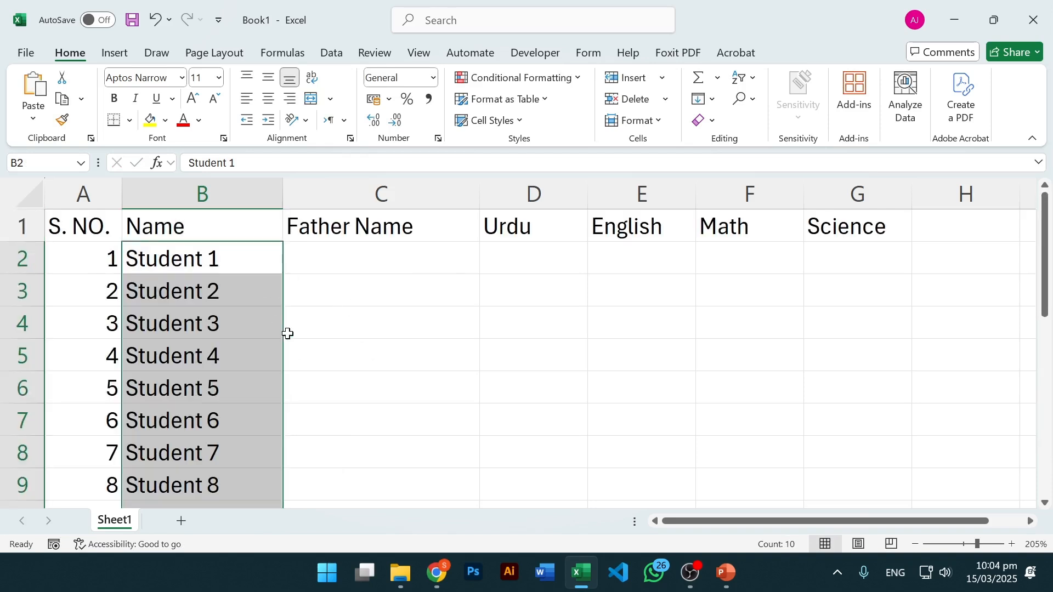
pyautogui.click(211, 278)
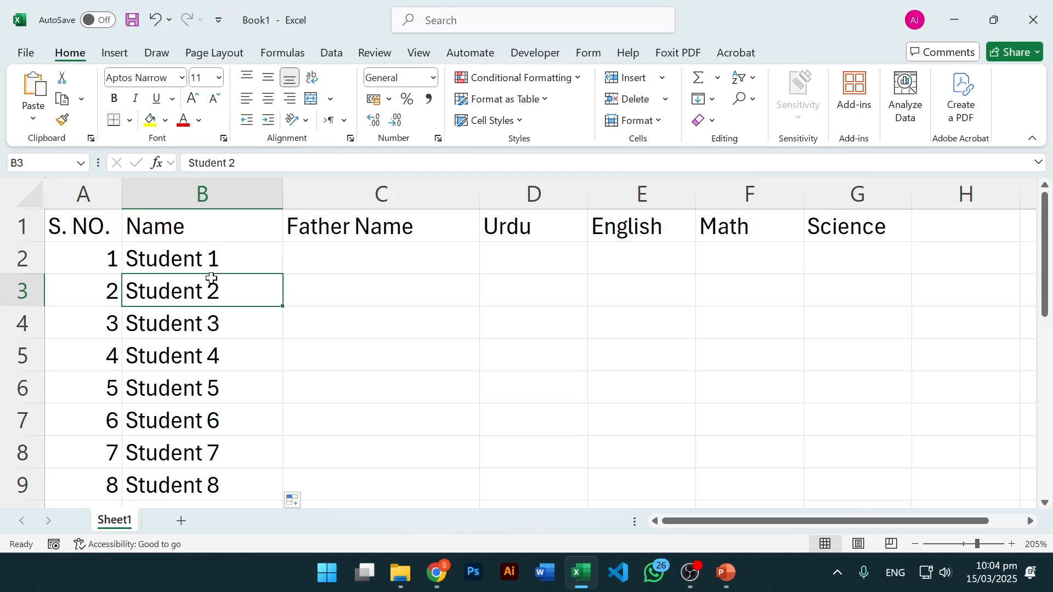
# - Enter "Father 1" and "Father 2" in cells C2 and C3
pyautogui.click(436, 259)
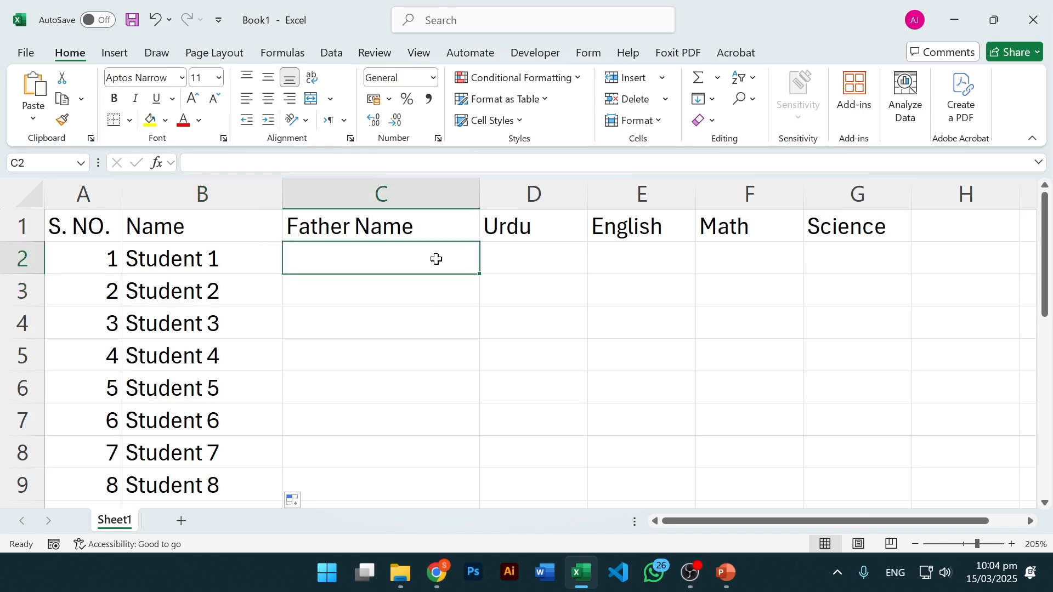
pyautogui.write('Fat')
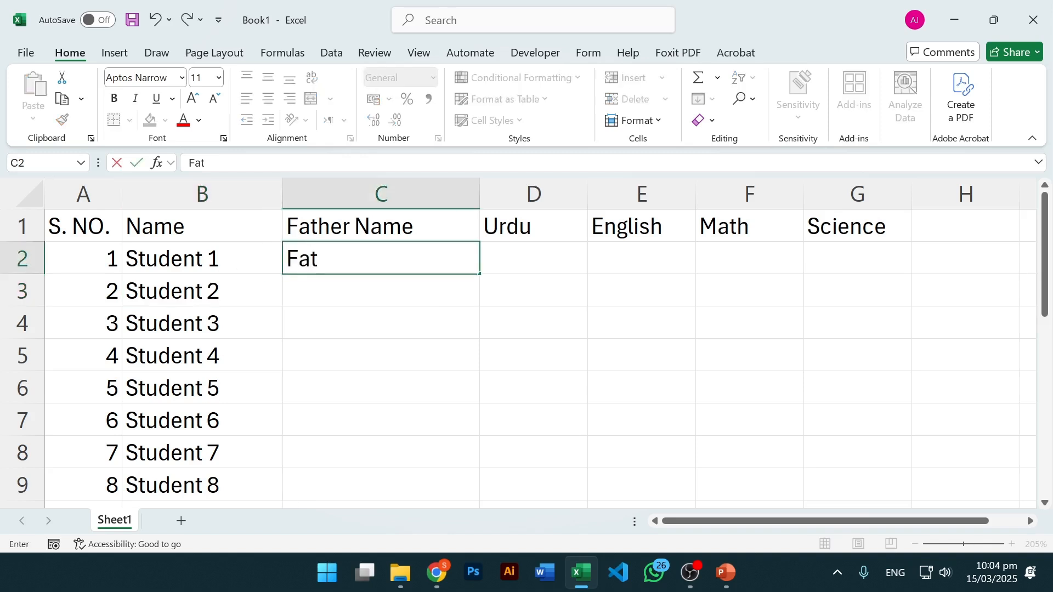
pyautogui.write('her N')
pyautogui.press('BackSpace')
pyautogui.write('1')
pyautogui.press('Return')
pyautogui.write('Father 2')
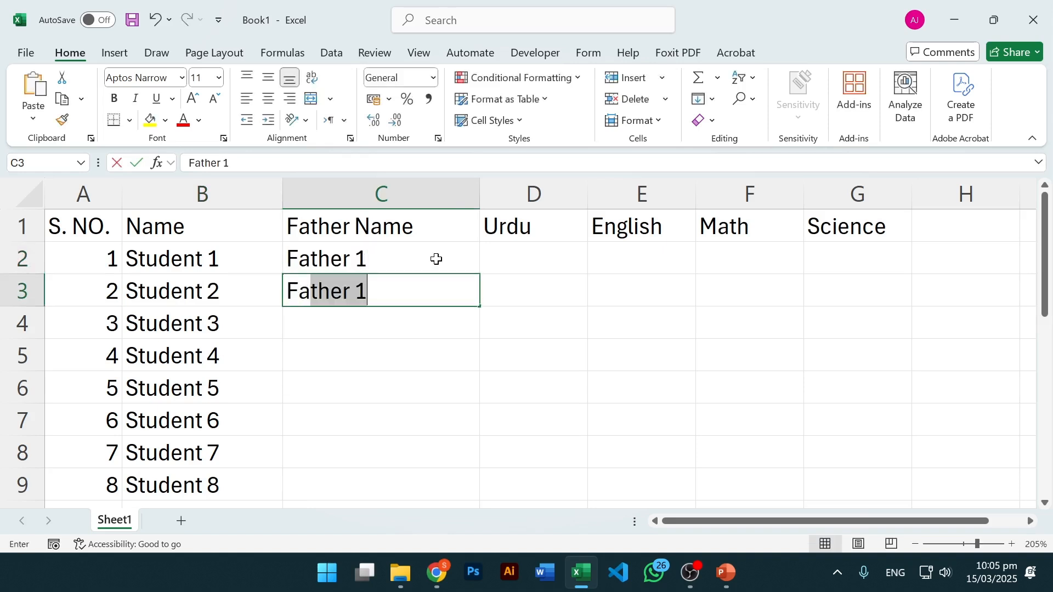
pyautogui.press('Return')
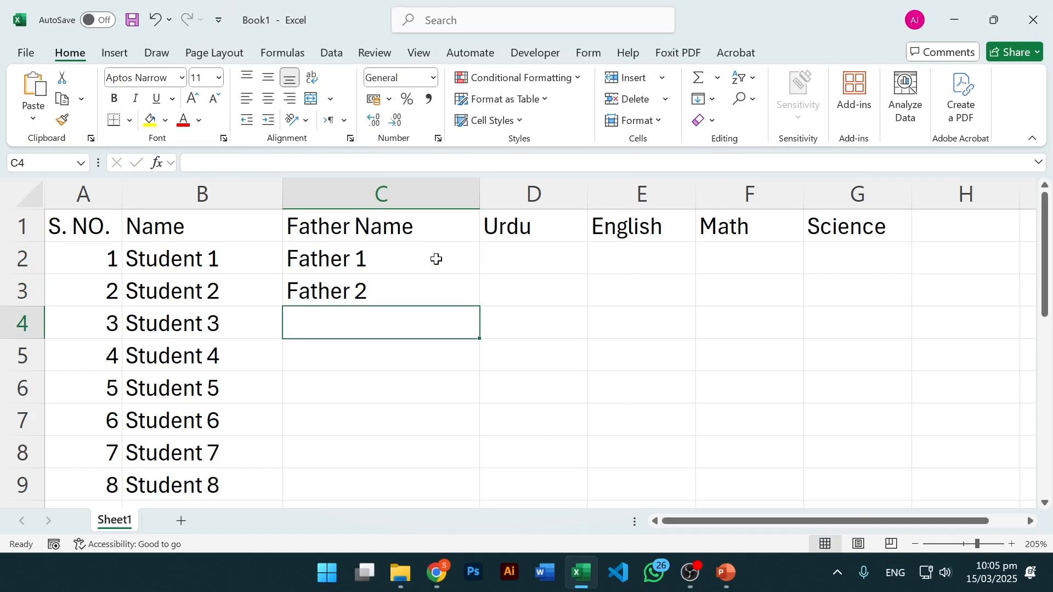
# - Extend the father name series from C2:C3 down to "Father 10" in cell C11
pyautogui.moveTo(437, 260); pyautogui.dragTo(473, 470)
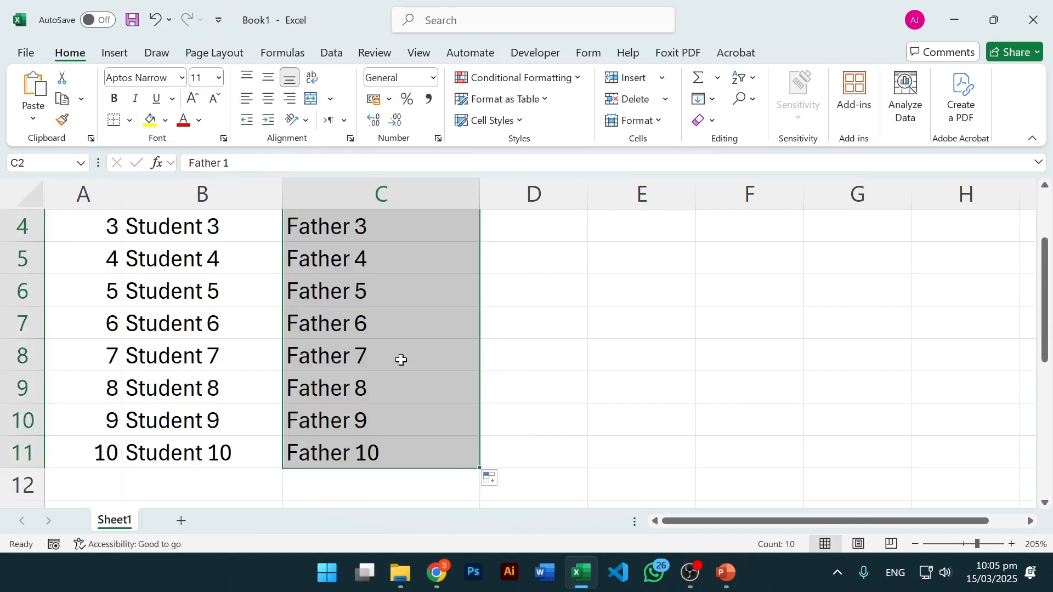
pyautogui.scroll(1, 401, 360)
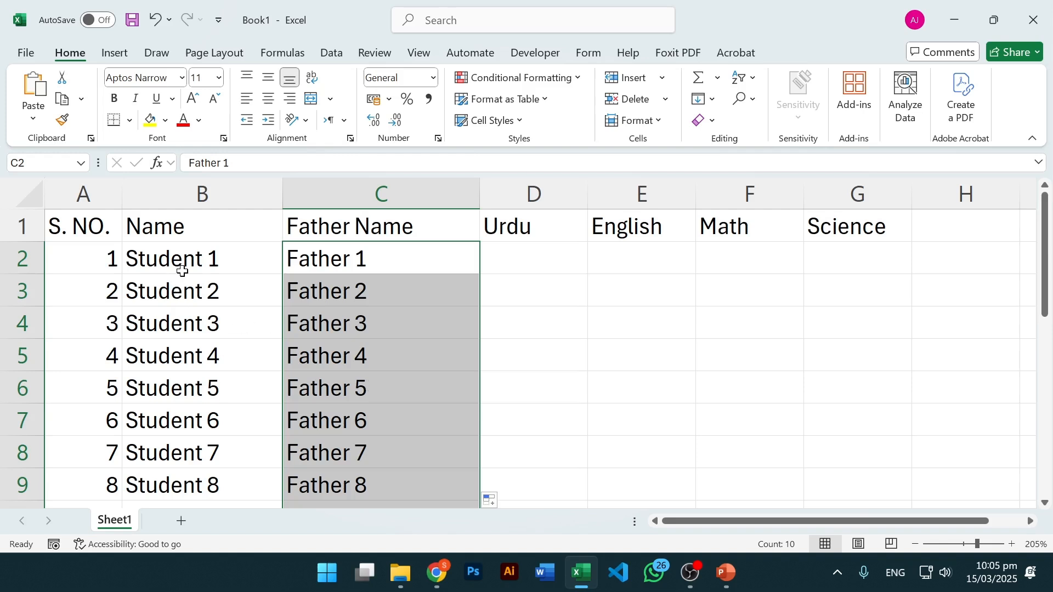
pyautogui.click(449, 280)
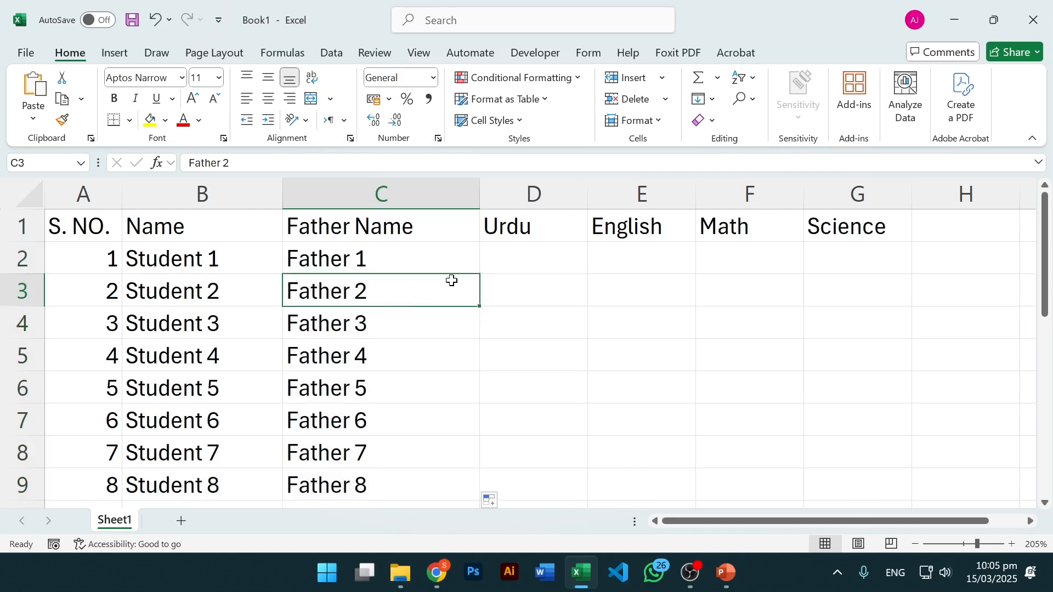
# - Enter the Urdu marks 17 and 57 for the first two students in cells D2 and D3
pyautogui.click(553, 257)
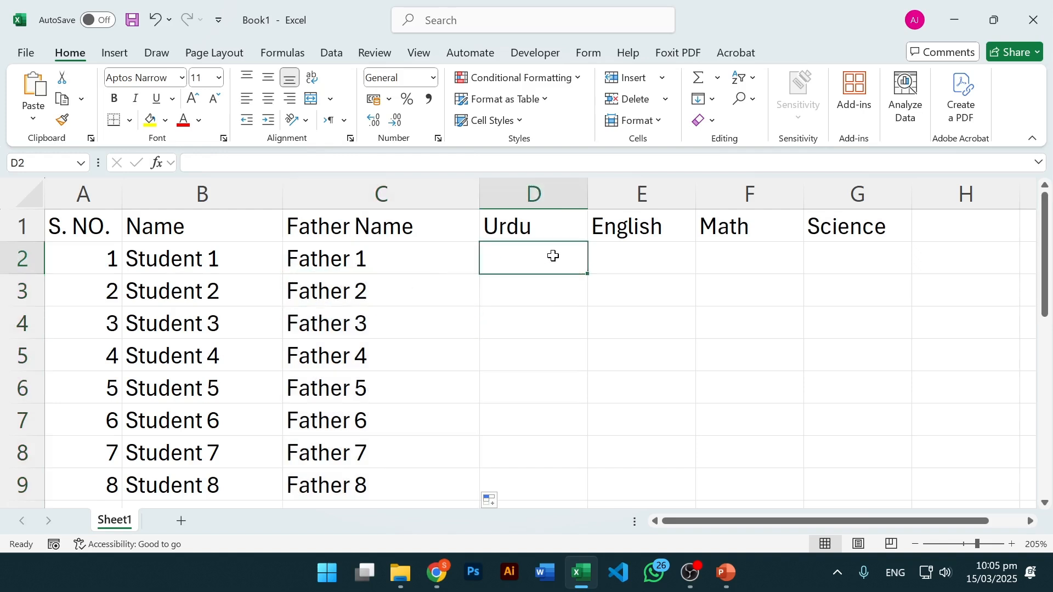
pyautogui.click(510, 225)
pyautogui.click(518, 256)
pyautogui.write('17')
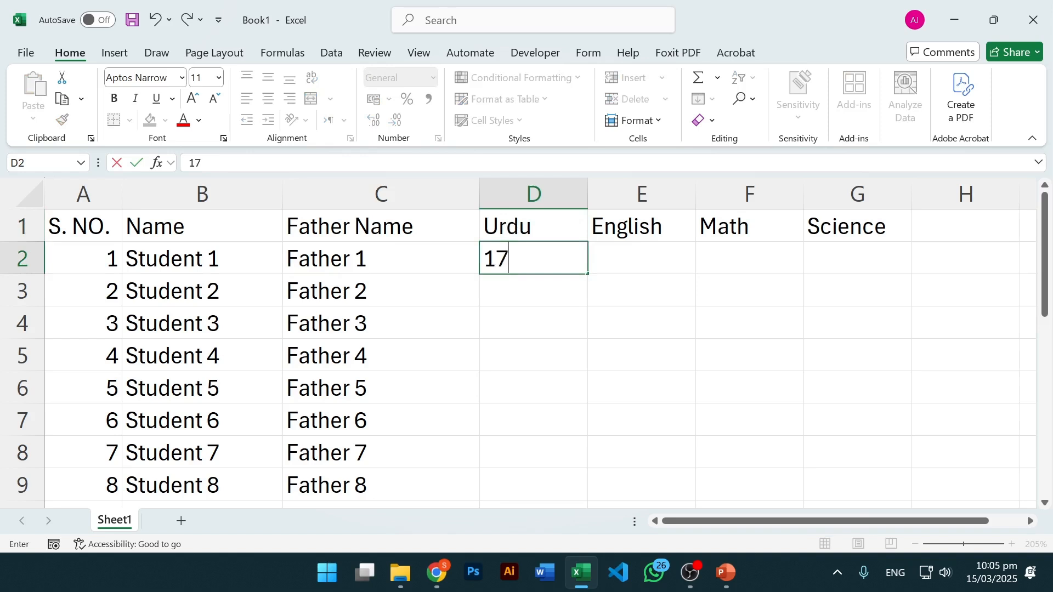
pyautogui.press('Return')
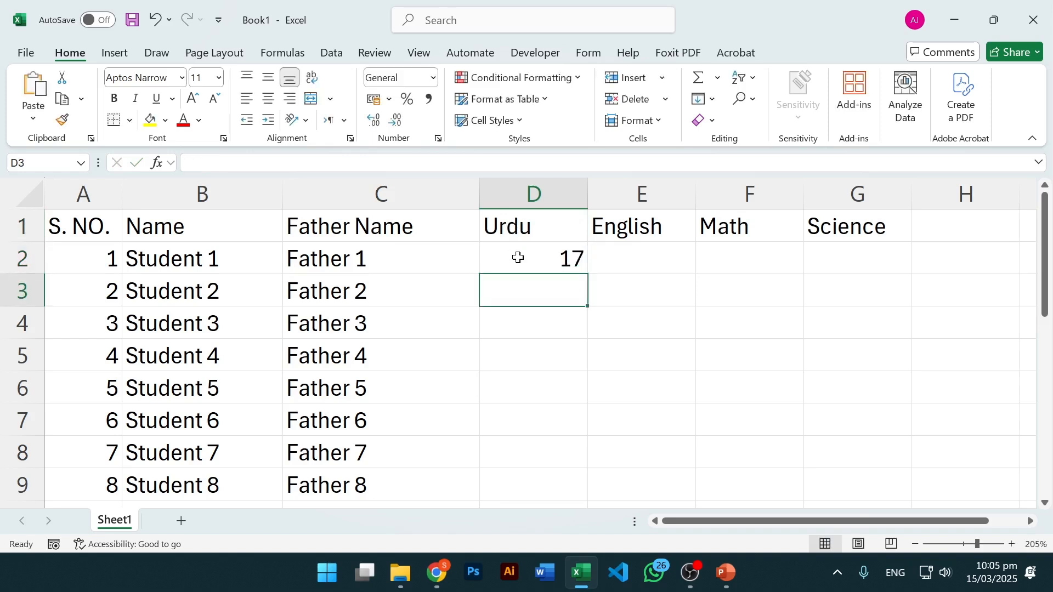
pyautogui.write('57')
pyautogui.press('Return')
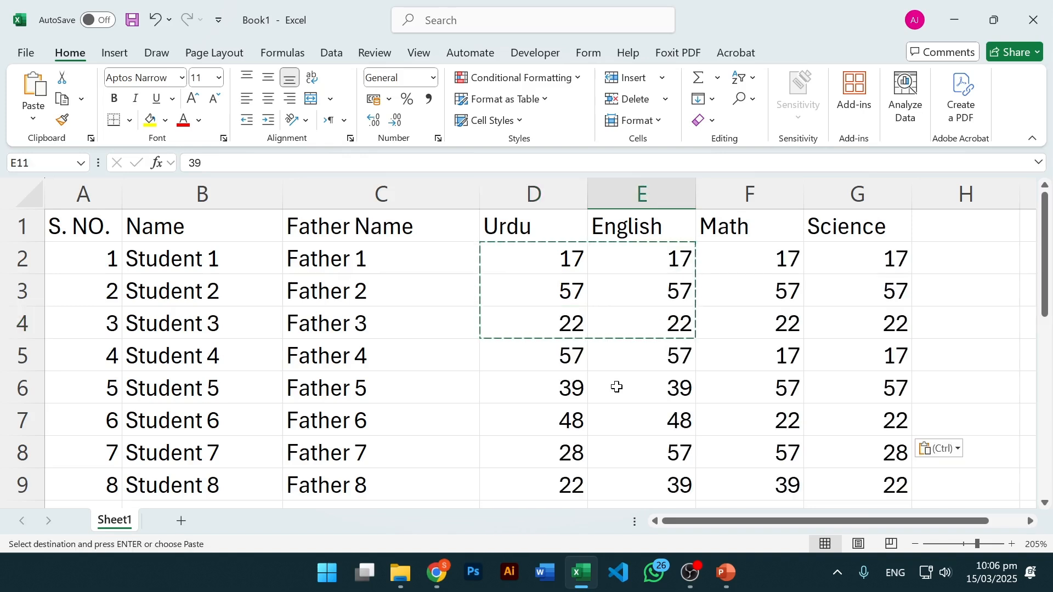
pyautogui.click(617, 388)
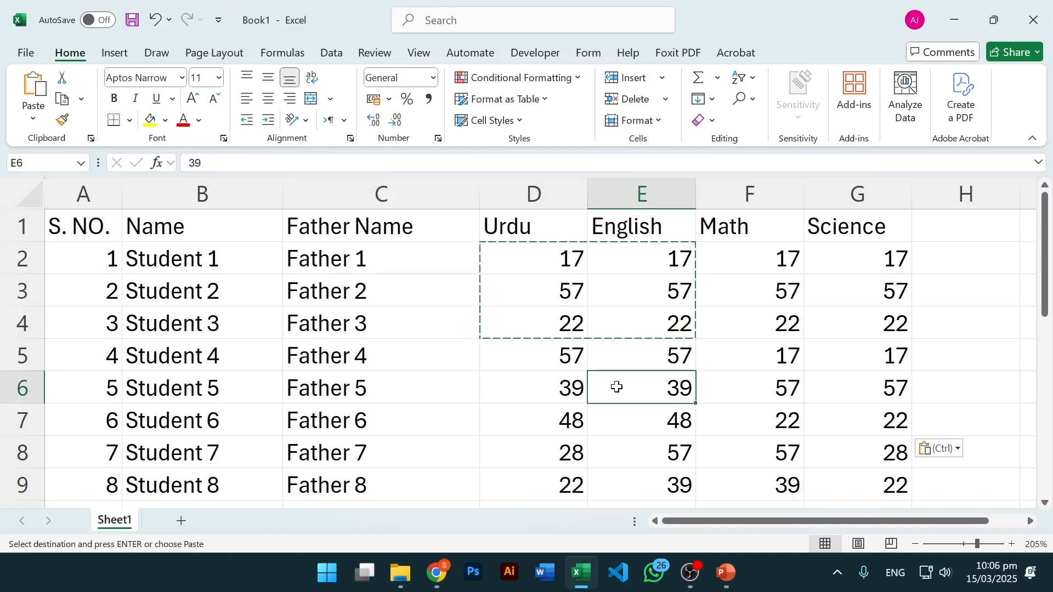